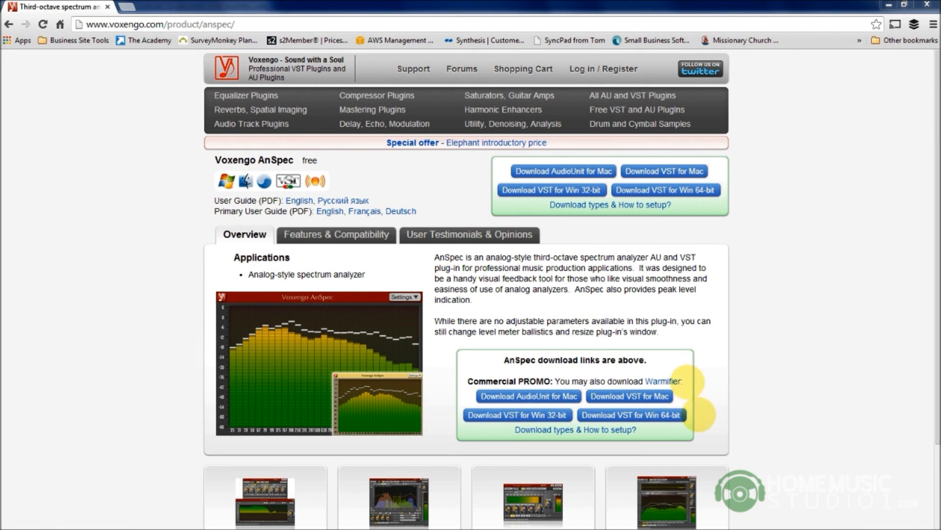
Step: Locate the downloaded AnSpec 64-bit setup zip on the Desktop and check the system is 64-bit
{"action": "key", "text": "super+e"}
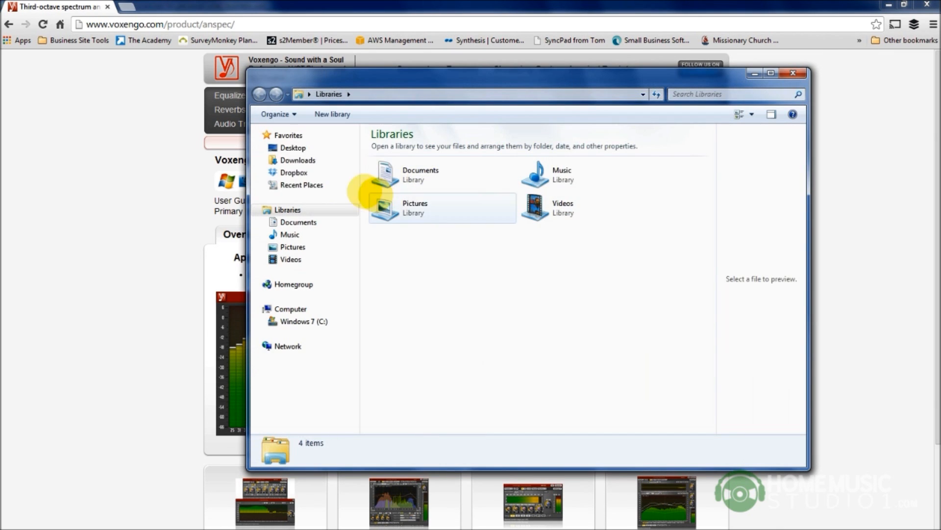
{"action": "left_click", "coordinate": [293, 147]}
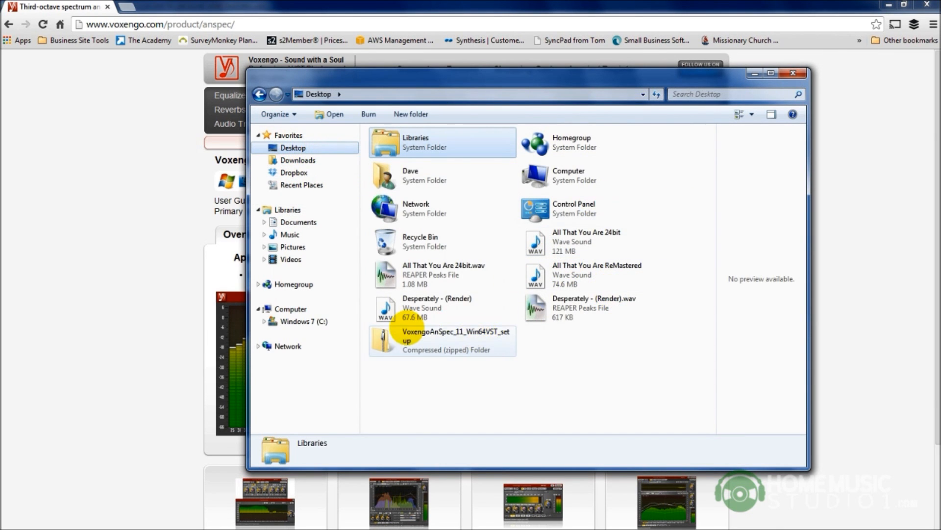
{"action": "left_click", "coordinate": [386, 335]}
{"action": "left_click_drag", "start_coordinate": [723, 81], "coordinate": [624, 83]}
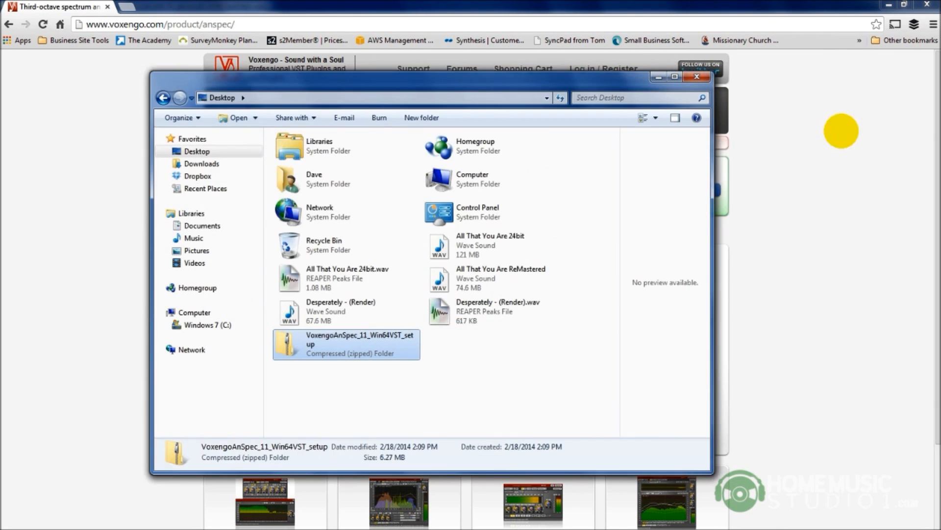
{"action": "left_click", "coordinate": [834, 151]}
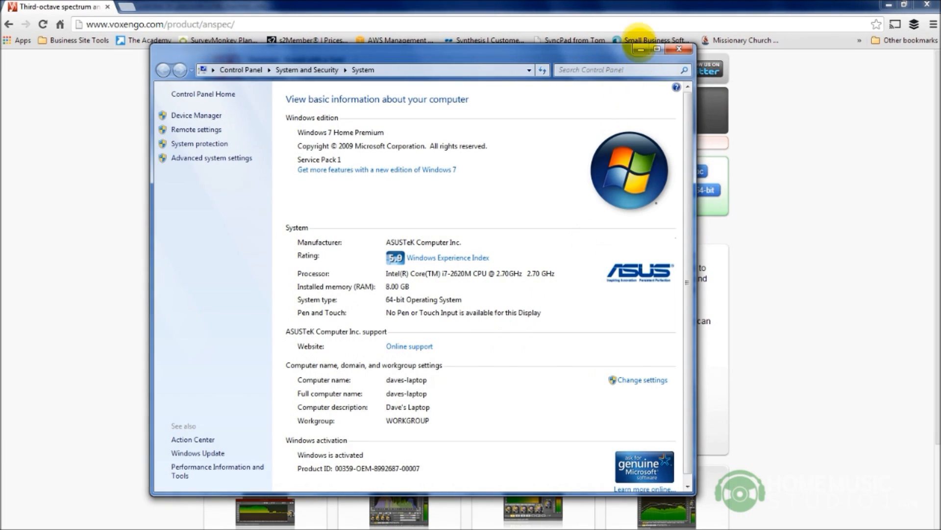
{"action": "left_click", "coordinate": [637, 41]}
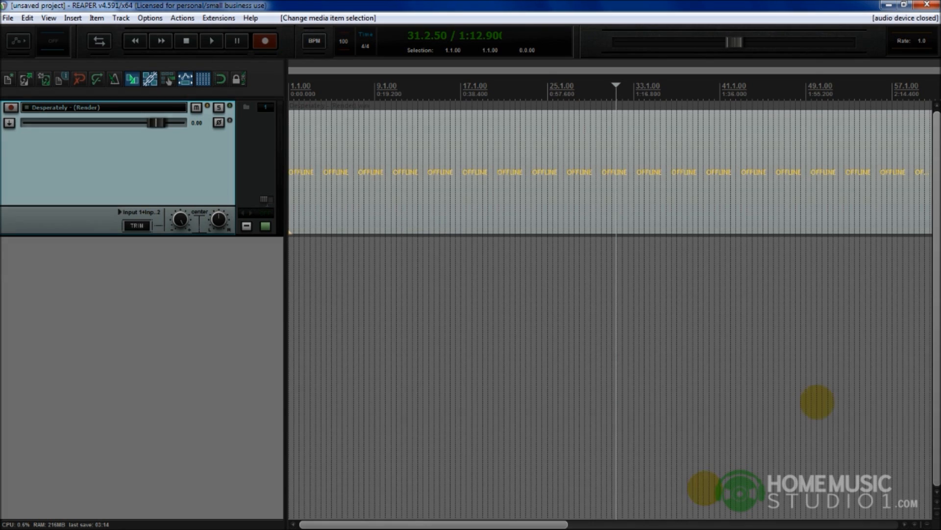
Step: View About REAPER to confirm the installed version is x64
{"action": "left_click", "coordinate": [251, 17]}
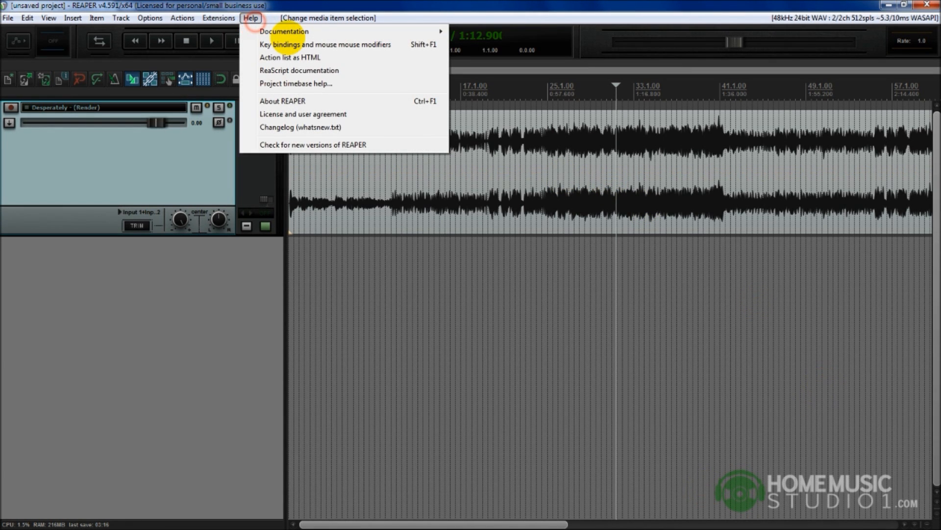
{"action": "left_click", "coordinate": [282, 101]}
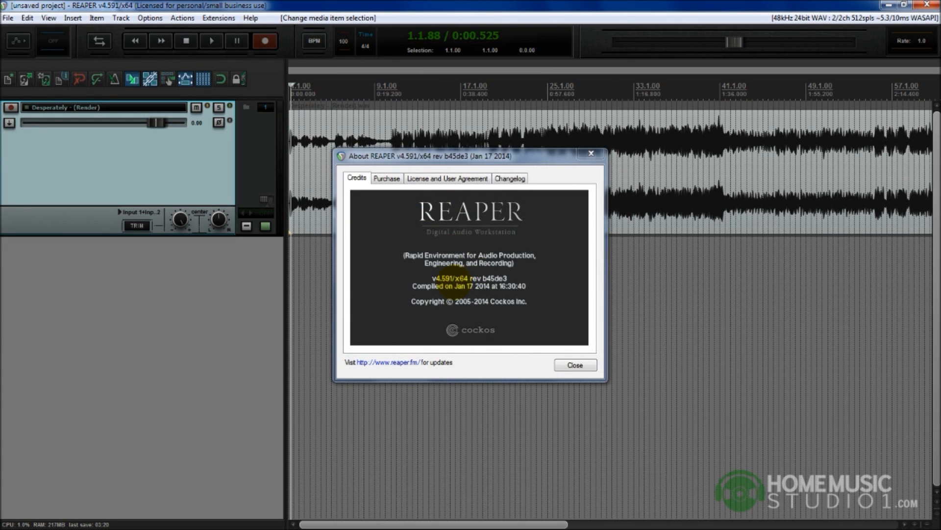
{"action": "left_click", "coordinate": [578, 364]}
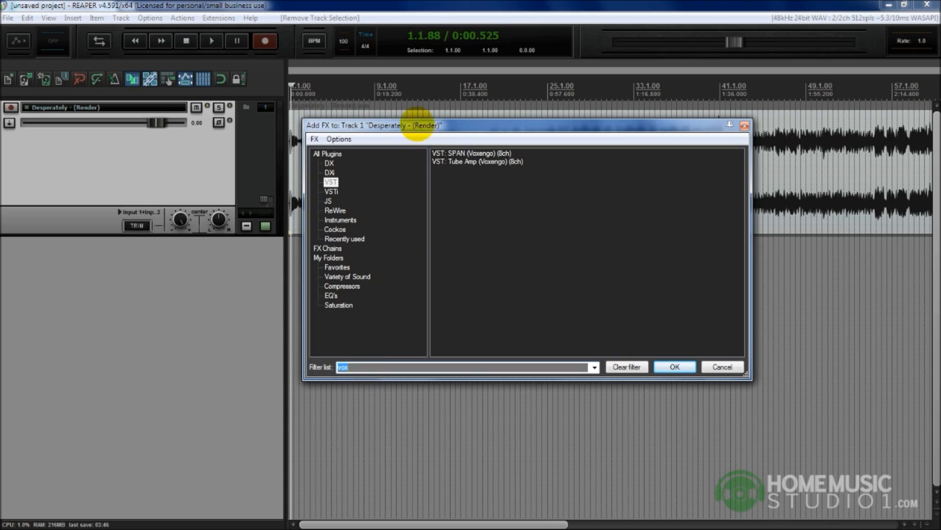
Step: Clear the Add FX filter and browse DensityMkIII, FerricTDS and MStereoExpander in the VST list
{"action": "left_click_drag", "start_coordinate": [415, 121], "coordinate": [403, 119]}
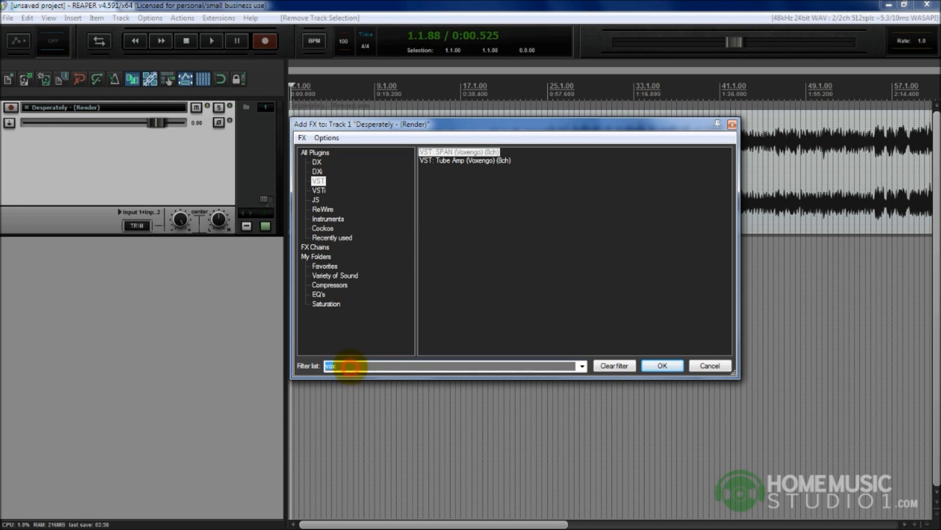
{"action": "key", "text": "BackSpace"}
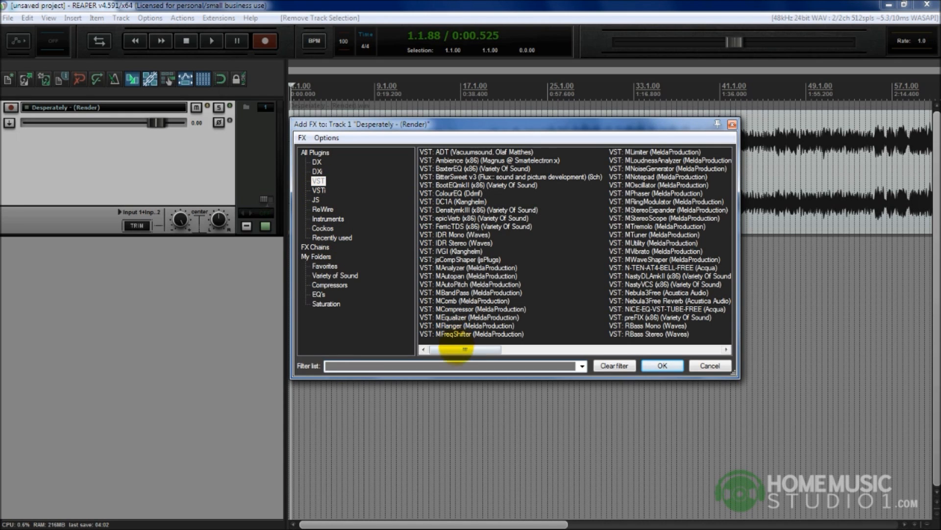
{"action": "mouse_move", "coordinate": [465, 349]}
{"action": "left_mouse_down"}
{"action": "mouse_move", "coordinate": [516, 349]}
{"action": "mouse_move", "coordinate": [465, 349]}
{"action": "left_mouse_up"}
{"action": "left_click", "coordinate": [462, 210]}
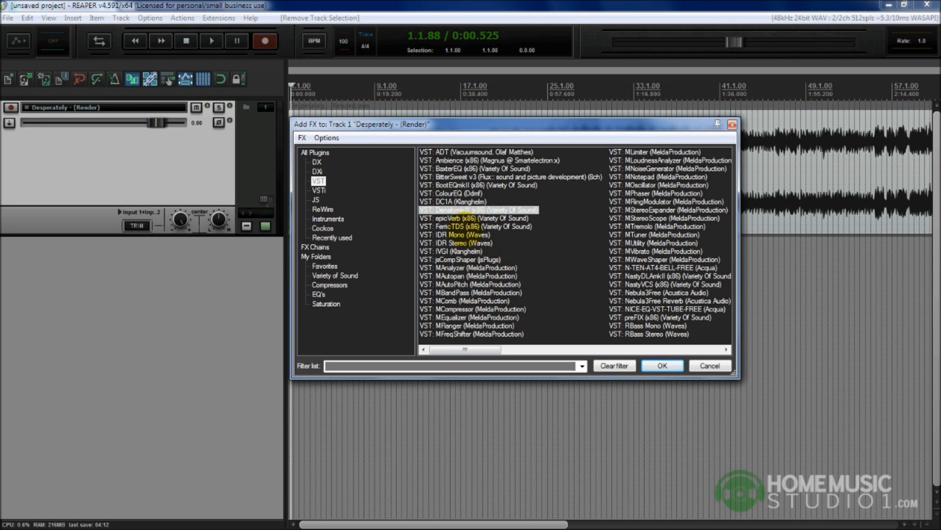
{"action": "left_click", "coordinate": [465, 226]}
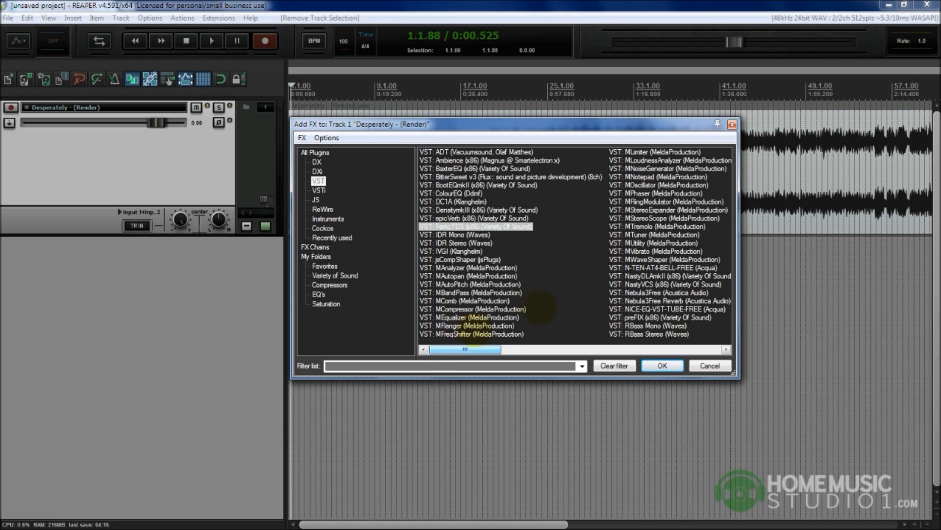
{"action": "left_click", "coordinate": [640, 209]}
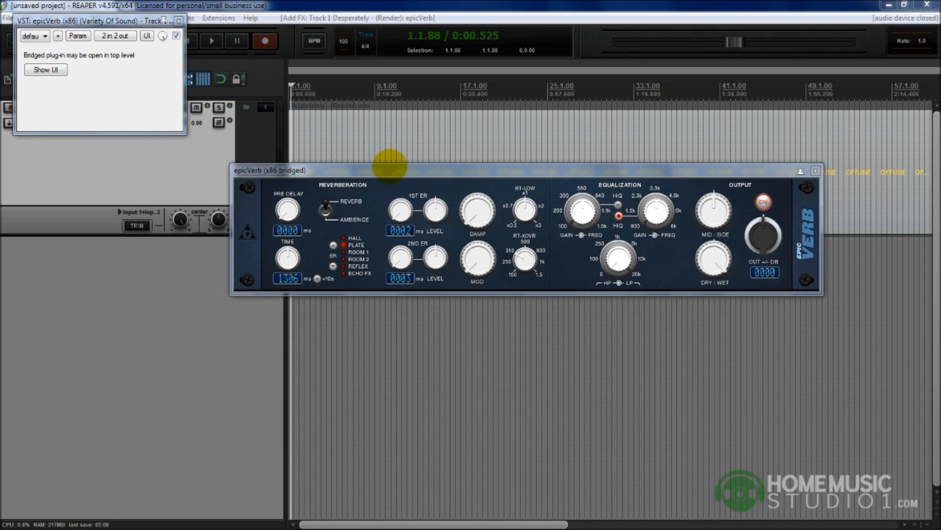
Step: Arrange the bridged epicVerb windows beside REAPER's About dialog to compare them
{"action": "left_click_drag", "start_coordinate": [390, 169], "coordinate": [372, 138]}
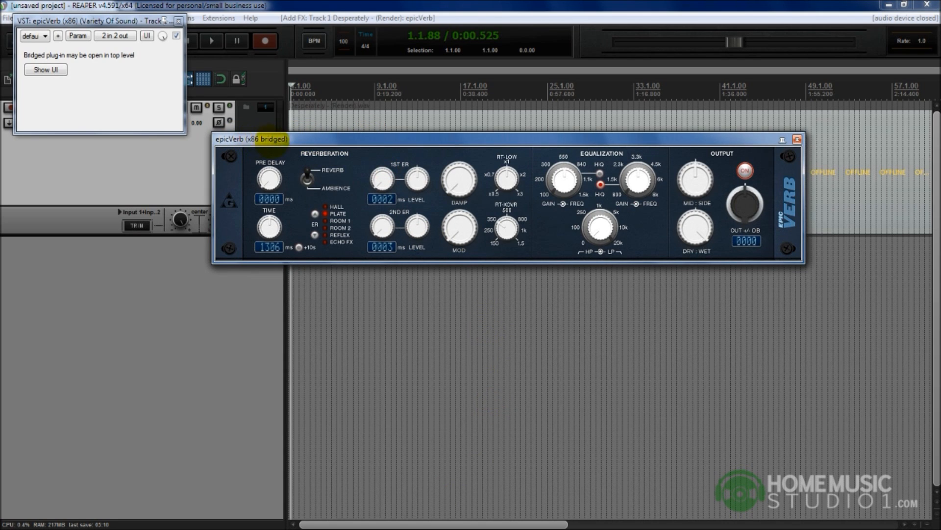
{"action": "left_click_drag", "start_coordinate": [280, 138], "coordinate": [291, 134]}
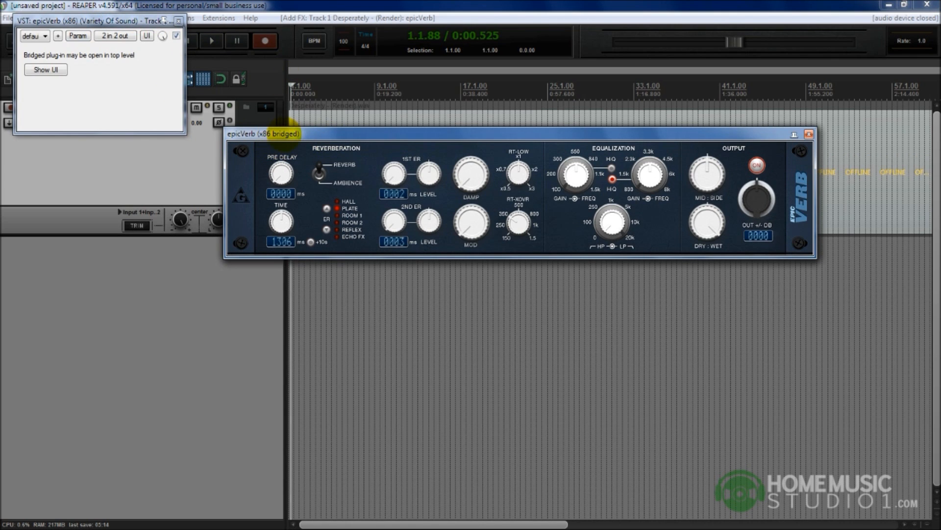
{"action": "left_click_drag", "start_coordinate": [111, 20], "coordinate": [117, 93]}
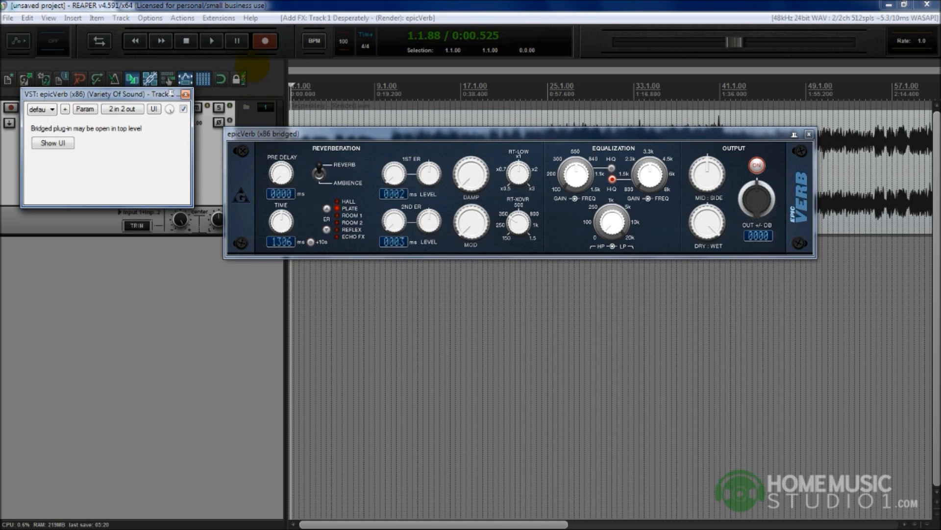
{"action": "left_click", "coordinate": [250, 18]}
{"action": "left_click", "coordinate": [281, 101]}
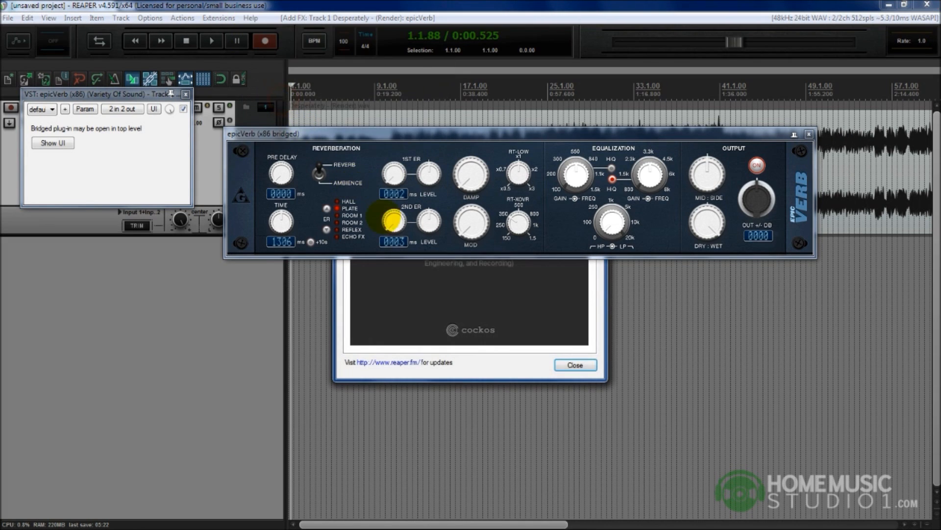
{"action": "left_click_drag", "start_coordinate": [515, 134], "coordinate": [474, 316]}
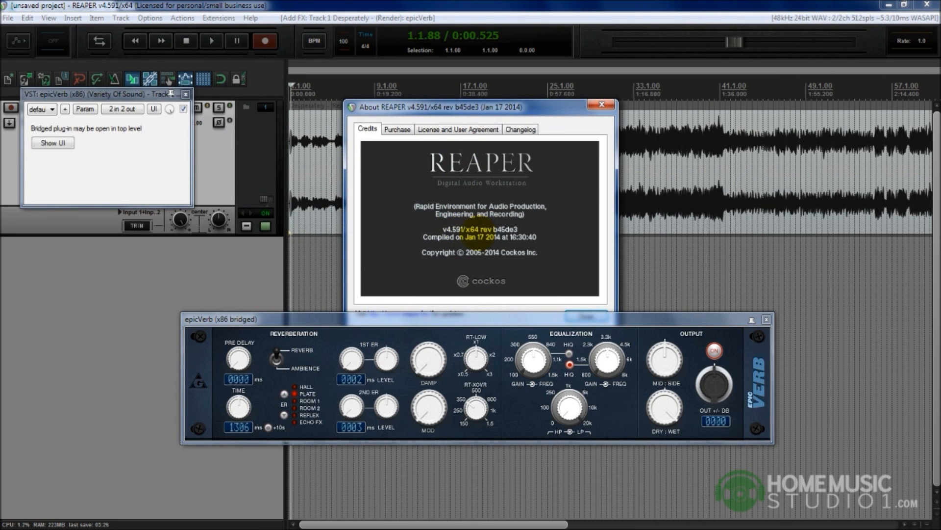
{"action": "left_click", "coordinate": [602, 105]}
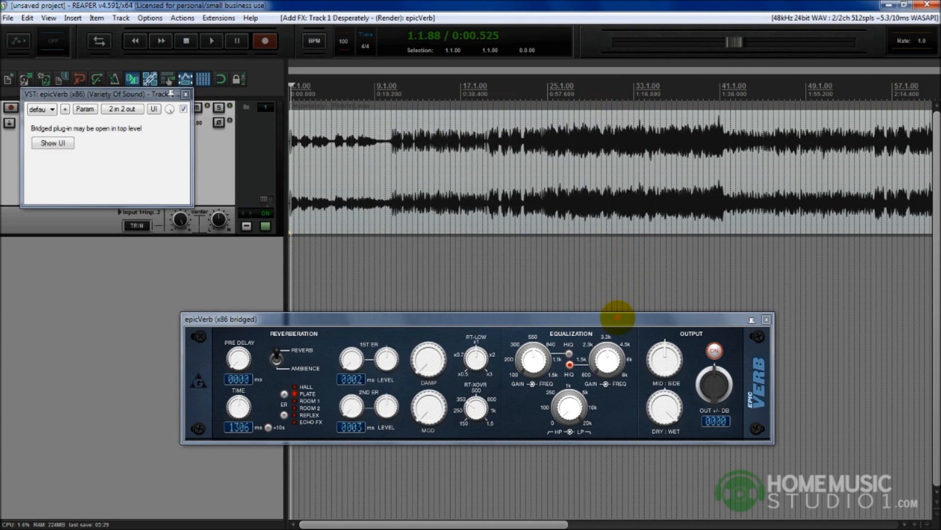
{"action": "left_click_drag", "start_coordinate": [616, 317], "coordinate": [646, 230]}
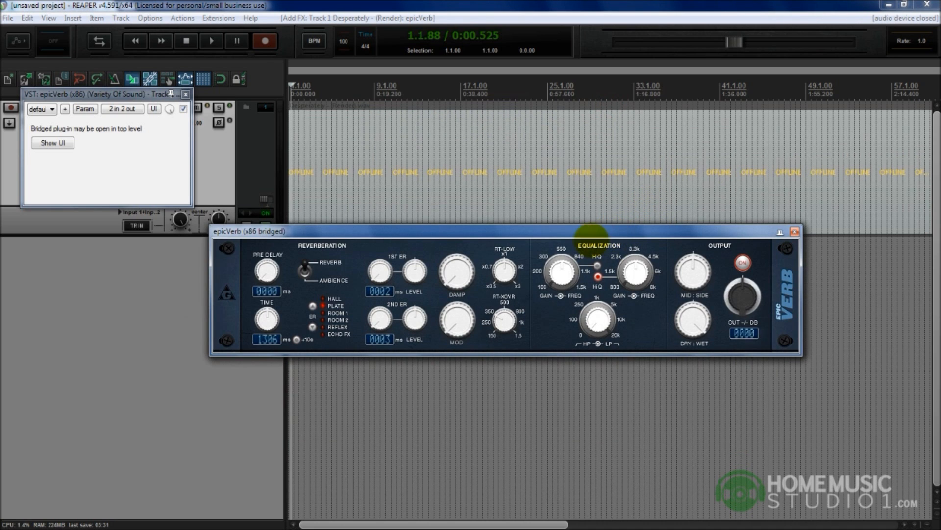
Step: Close the epicVerb windows and remove epicVerb from the Desperately track's FX chain
{"action": "left_click", "coordinate": [795, 232]}
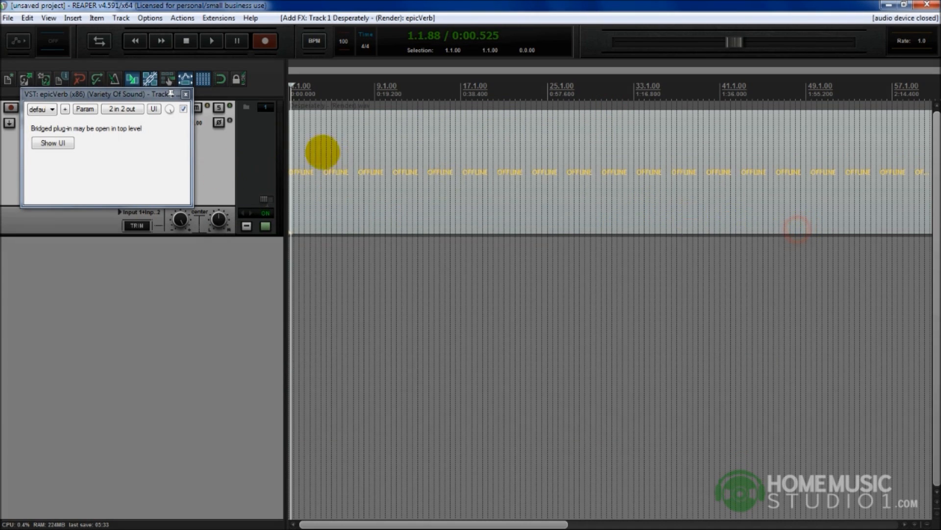
{"action": "left_click_drag", "start_coordinate": [171, 94], "coordinate": [530, 243]}
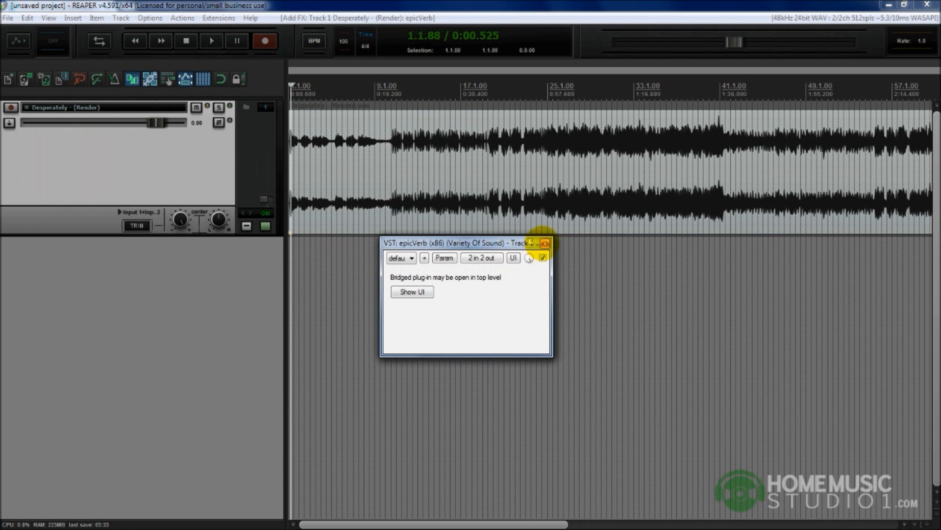
{"action": "left_click", "coordinate": [545, 242]}
{"action": "left_click", "coordinate": [263, 226]}
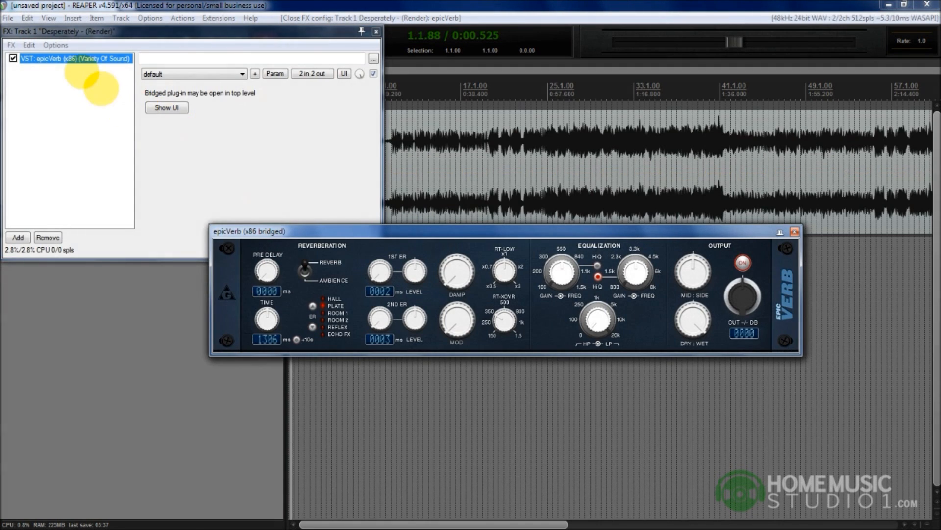
{"action": "right_click", "coordinate": [85, 61]}
{"action": "left_click", "coordinate": [111, 166]}
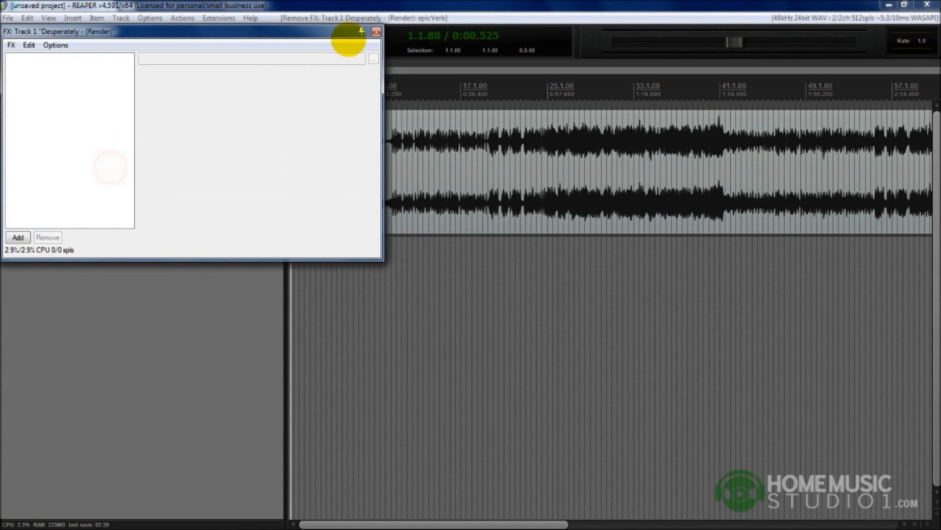
{"action": "left_click", "coordinate": [376, 32]}
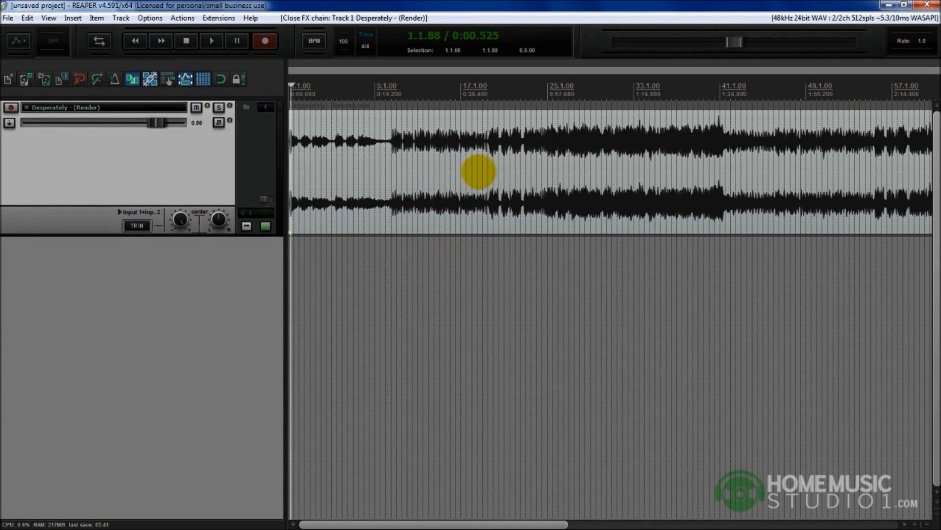
{"action": "left_click", "coordinate": [478, 171]}
{"action": "scroll", "coordinate": [485, 140], "scroll_direction": "down", "scroll_amount": 3}
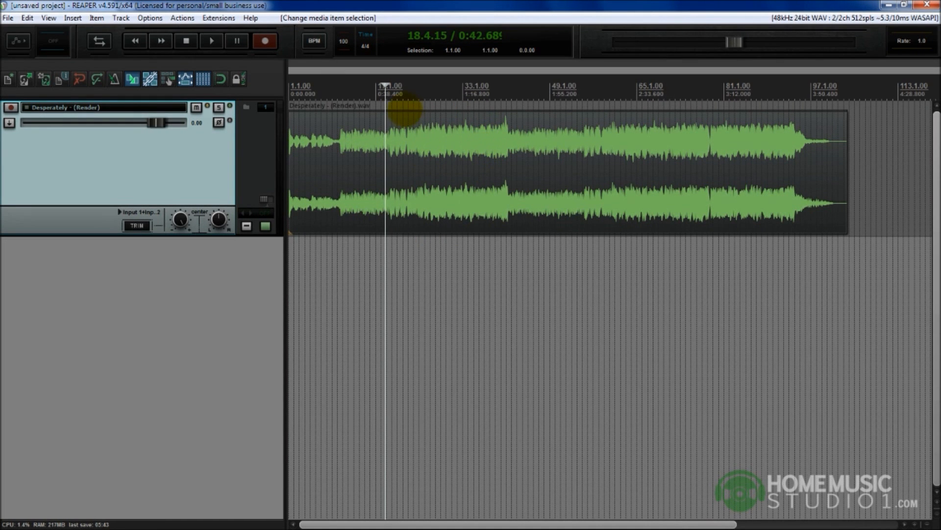
Step: Move the edit cursor later in the song on the ruler
{"action": "left_click", "coordinate": [414, 93]}
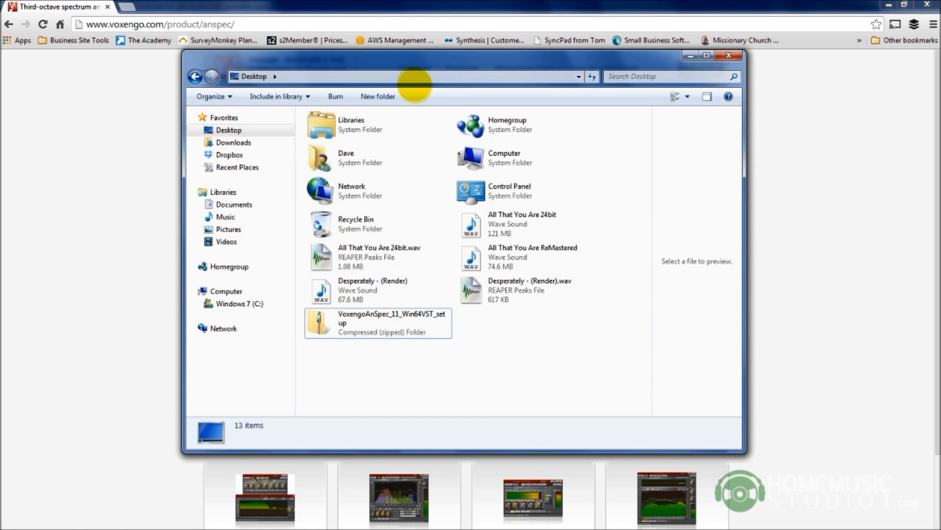
{"action": "right_click", "coordinate": [396, 335]}
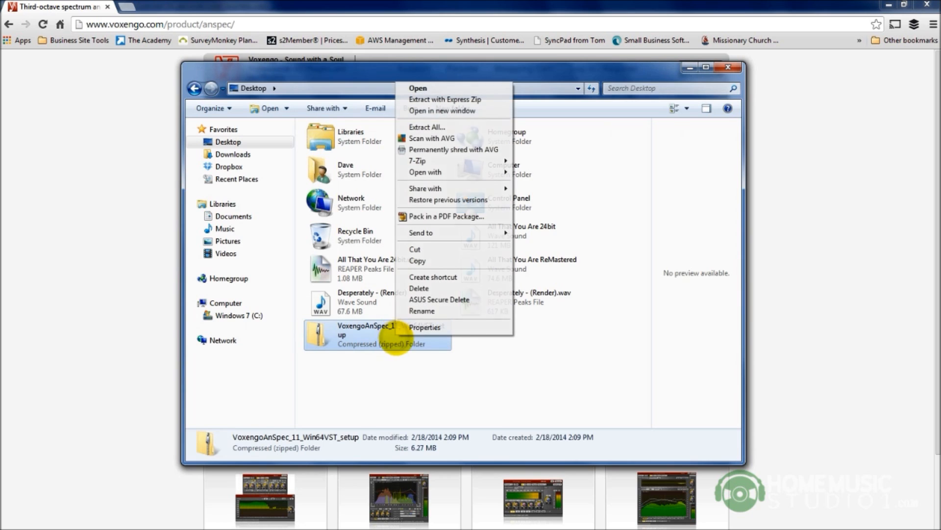
{"action": "left_click", "coordinate": [358, 361]}
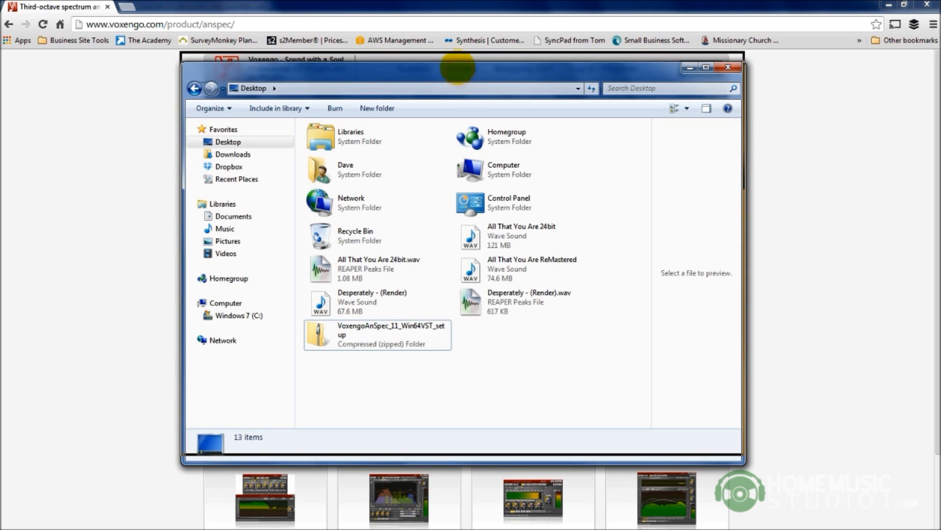
{"action": "left_click_drag", "start_coordinate": [458, 72], "coordinate": [459, 81]}
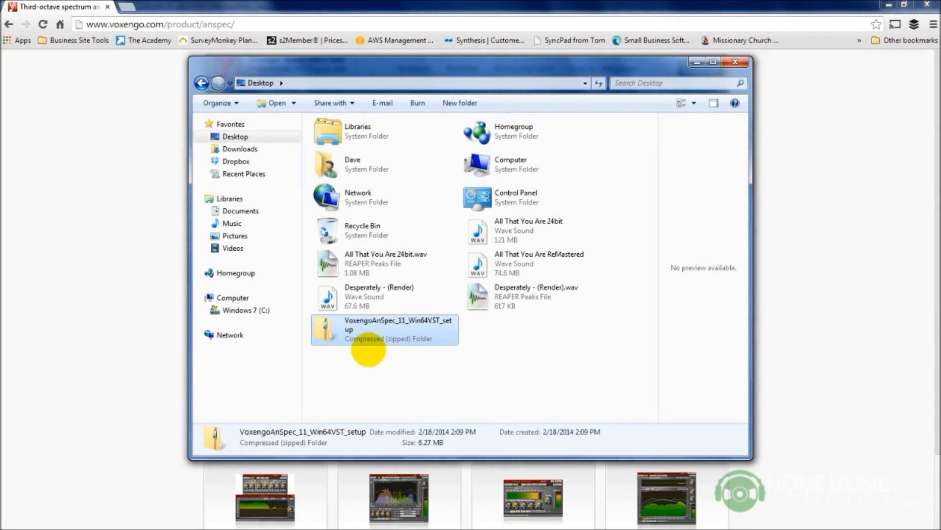
{"action": "mouse_move", "coordinate": [377, 334]}
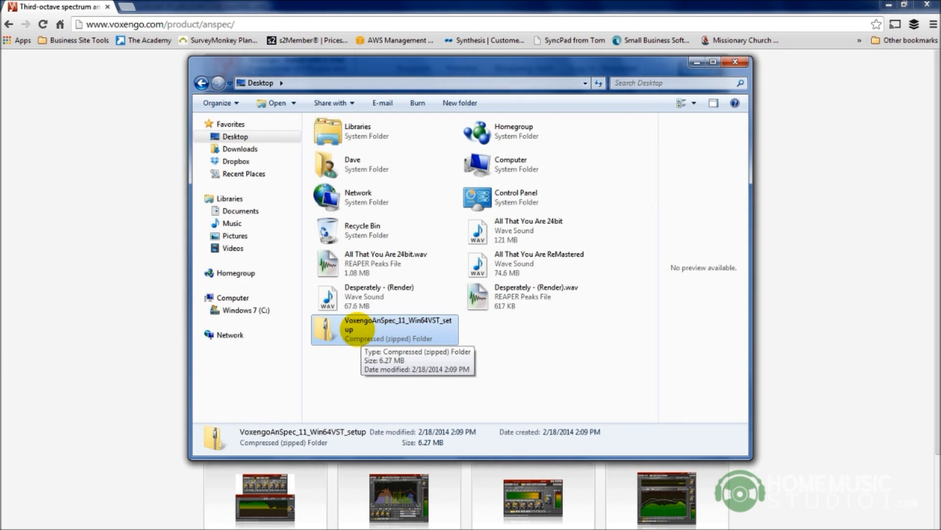
Step: Extract the AnSpec 64-bit setup zip onto the Desktop with Extract All
{"action": "right_click", "coordinate": [361, 331]}
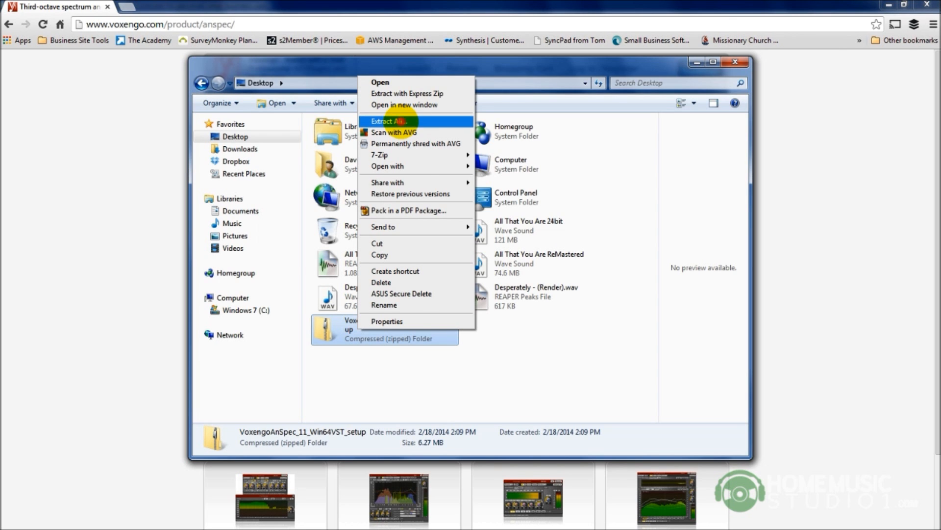
{"action": "left_click", "coordinate": [400, 121]}
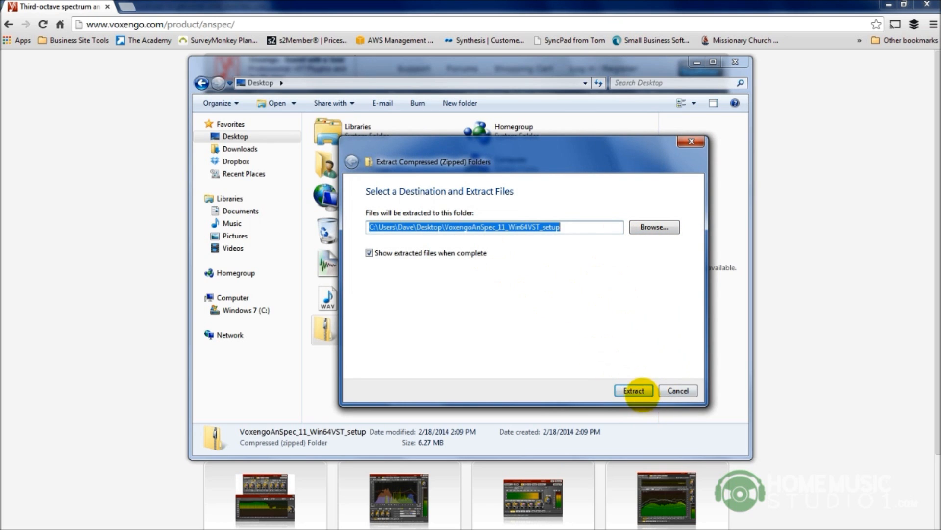
{"action": "left_click", "coordinate": [634, 390]}
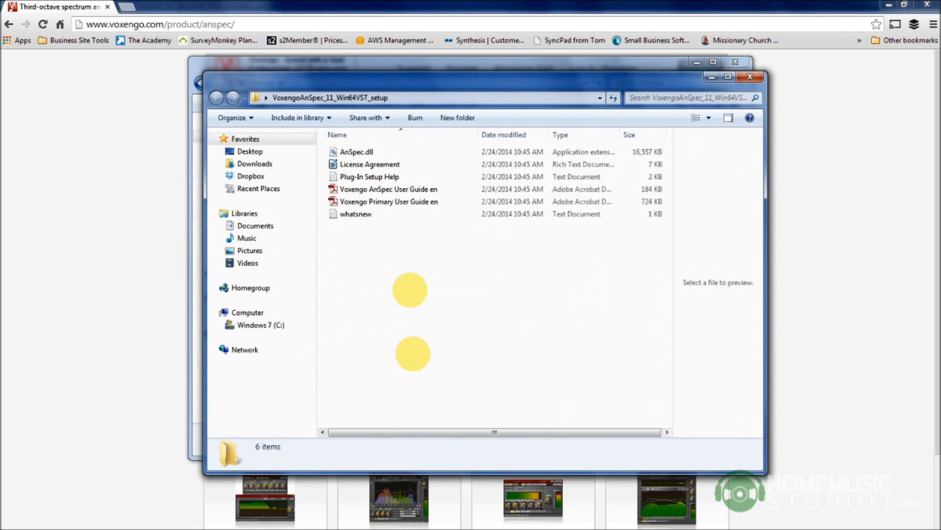
{"action": "left_click_drag", "start_coordinate": [394, 80], "coordinate": [264, 58]}
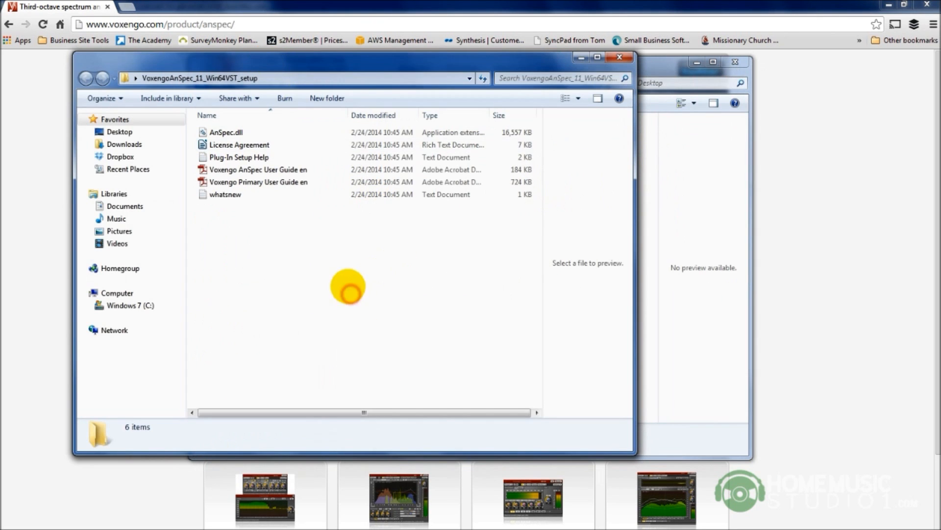
Step: Review the extracted files: AnSpec.dll, the License Agreement and the user guide
{"action": "left_click", "coordinate": [226, 132]}
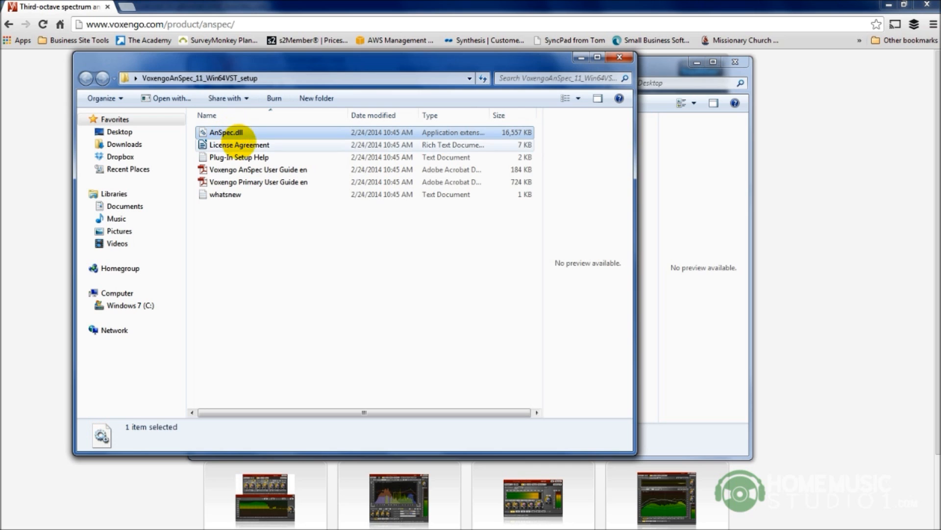
{"action": "left_click", "coordinate": [240, 144]}
{"action": "left_click", "coordinate": [239, 169]}
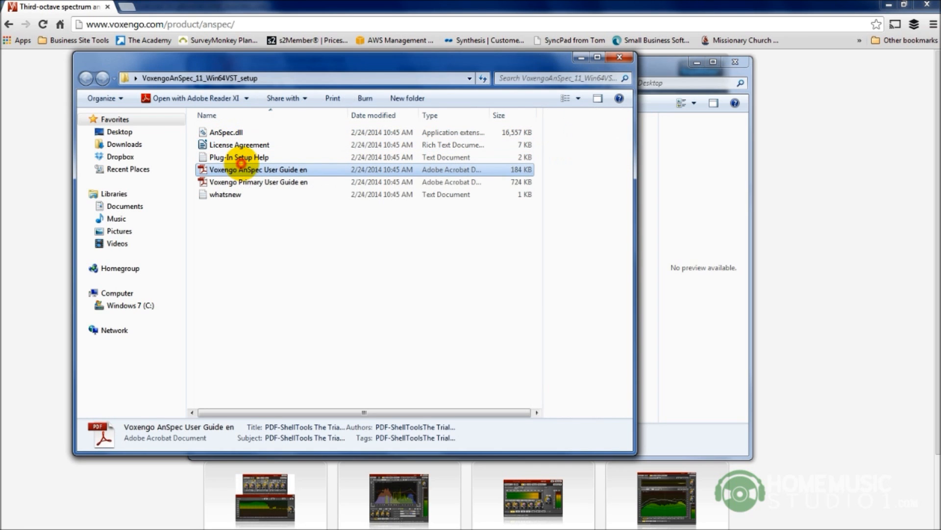
{"action": "left_click", "coordinate": [270, 228]}
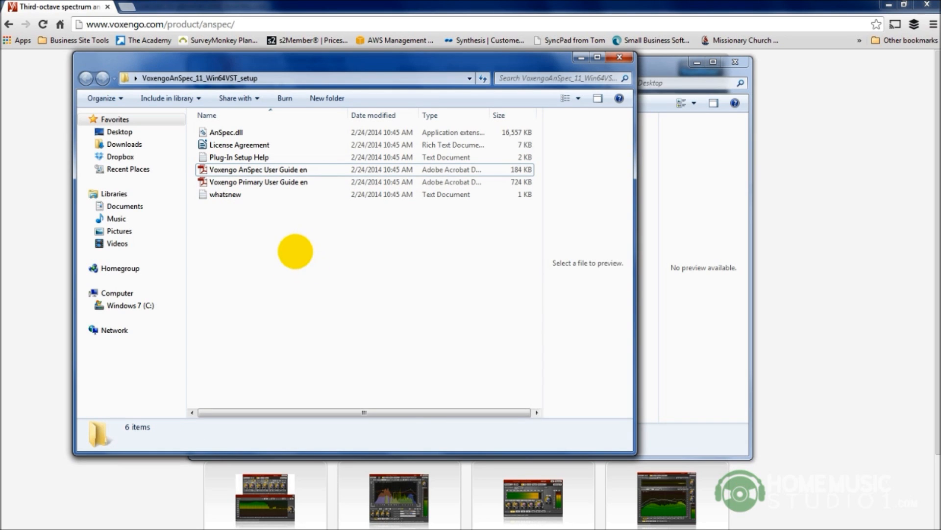
{"action": "left_click", "coordinate": [235, 132]}
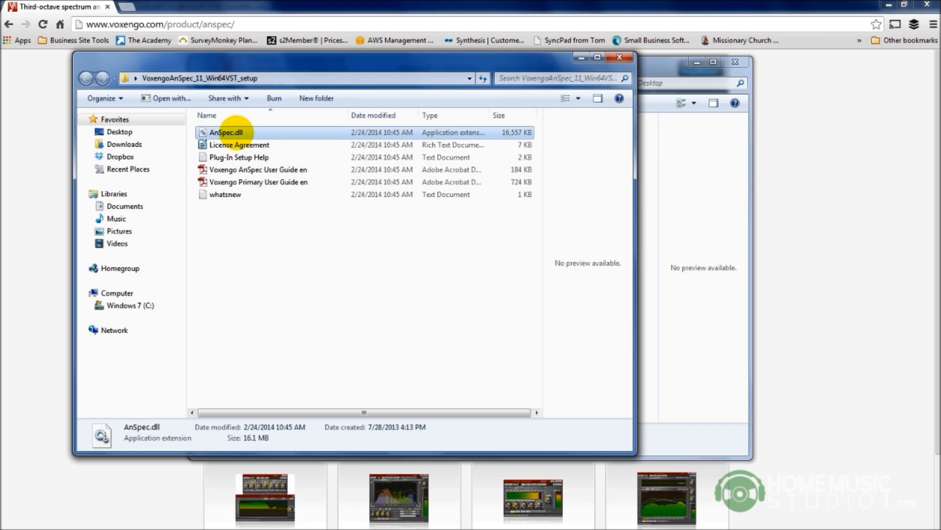
{"action": "mouse_move", "coordinate": [227, 132]}
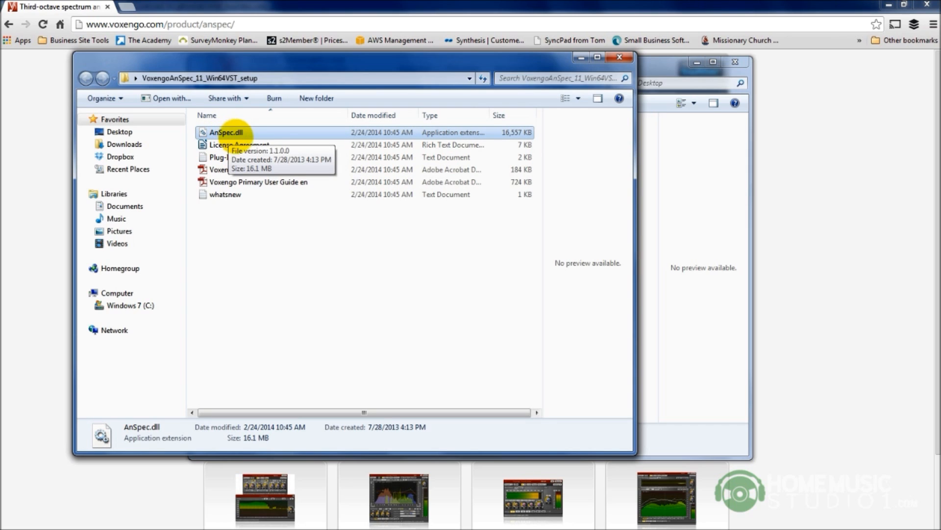
{"action": "left_click", "coordinate": [245, 230]}
{"action": "left_click", "coordinate": [177, 78]}
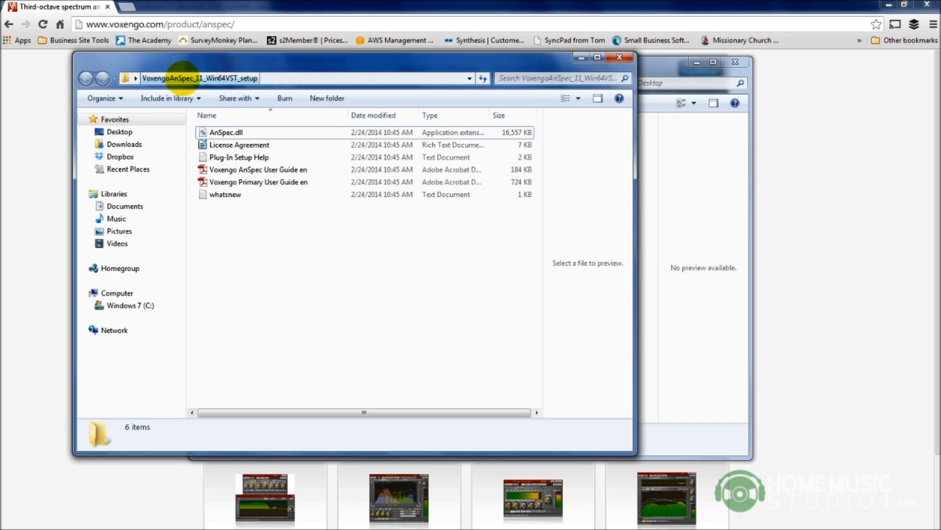
Step: Return to the Desktop window and select the extracted setup folder beside the zip
{"action": "left_click", "coordinate": [664, 169]}
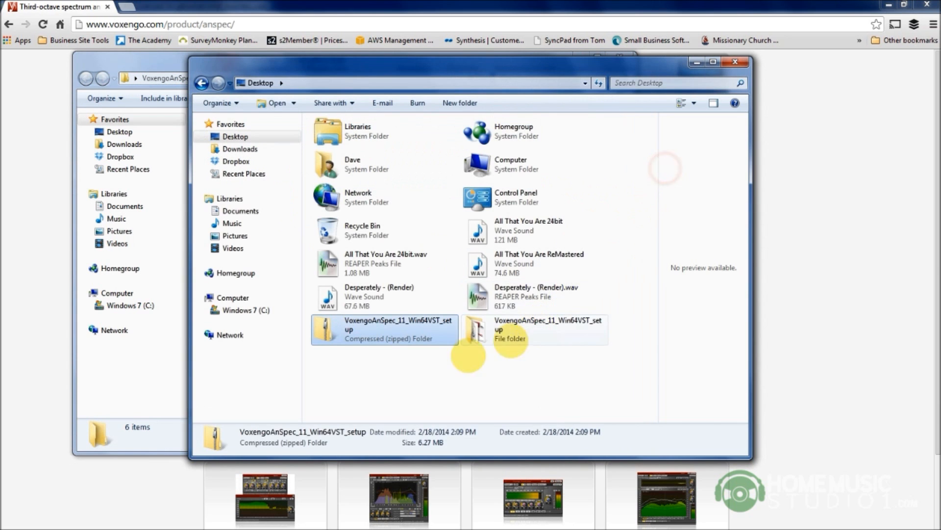
{"action": "left_click", "coordinate": [435, 364]}
{"action": "left_click", "coordinate": [498, 331]}
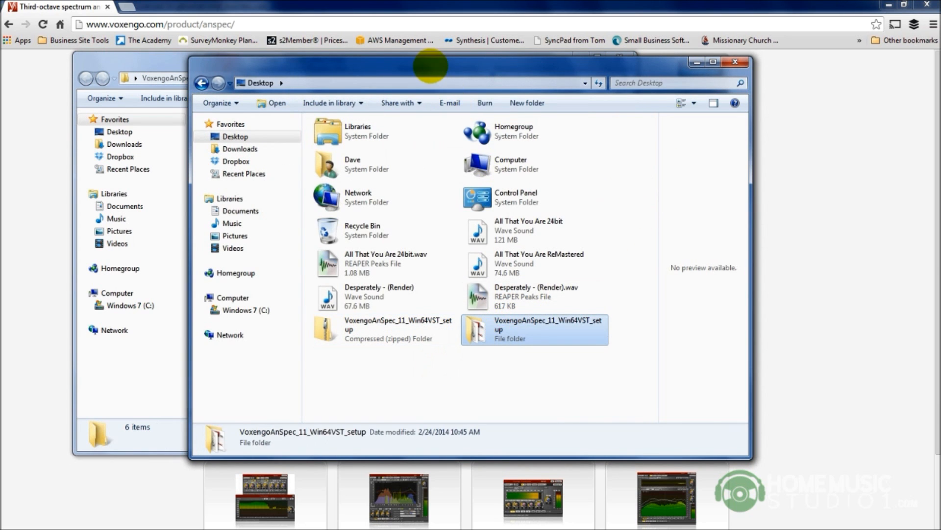
{"action": "left_click_drag", "start_coordinate": [431, 66], "coordinate": [400, 42]}
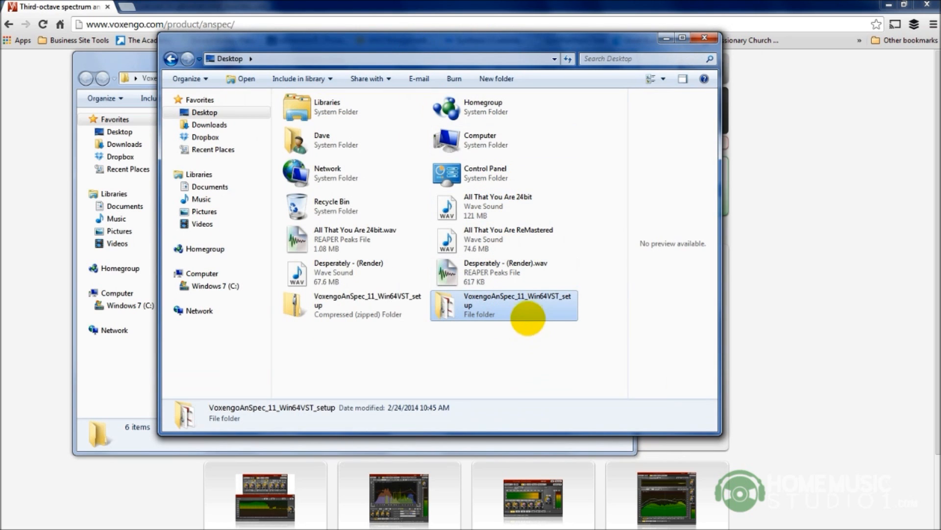
Step: Rename the extracted setup folder to 'Voxengo AnSpec' and bring the AnSpec web page forward
{"action": "right_click", "coordinate": [530, 313]}
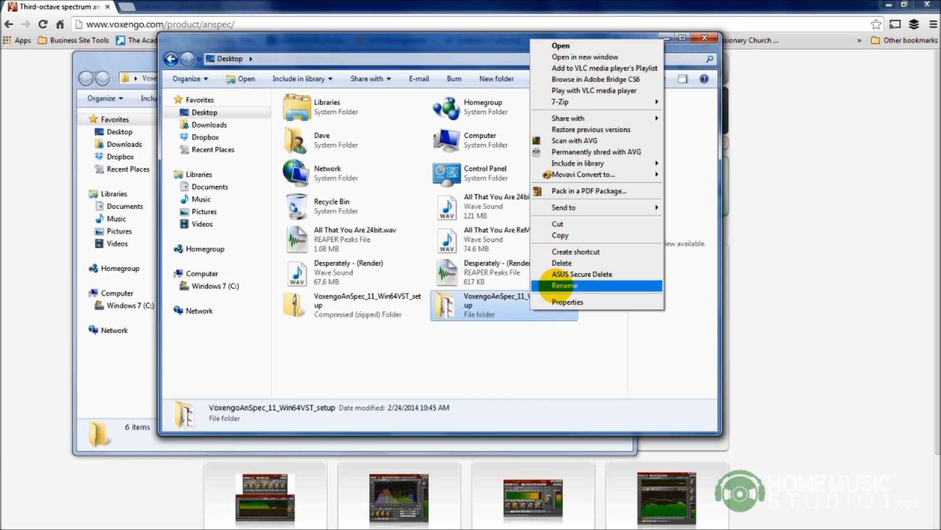
{"action": "left_click", "coordinate": [552, 285]}
{"action": "type", "text": "Voxengo AnSpec"}
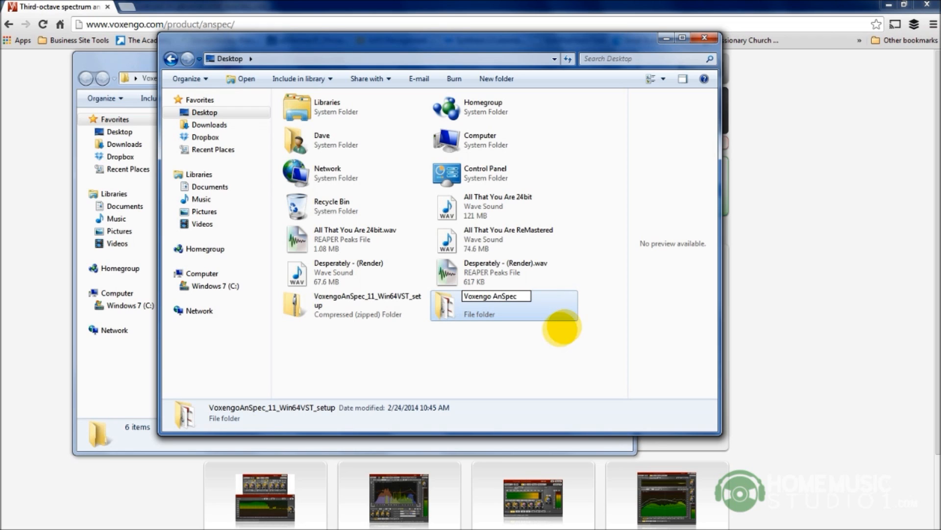
{"action": "left_click", "coordinate": [493, 342]}
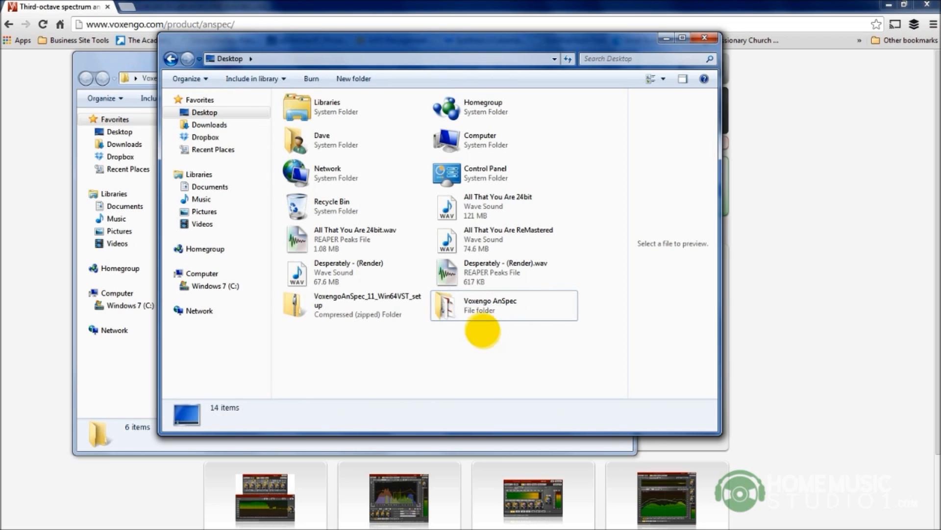
{"action": "left_click", "coordinate": [478, 309]}
{"action": "left_click_drag", "start_coordinate": [483, 37], "coordinate": [573, 64]}
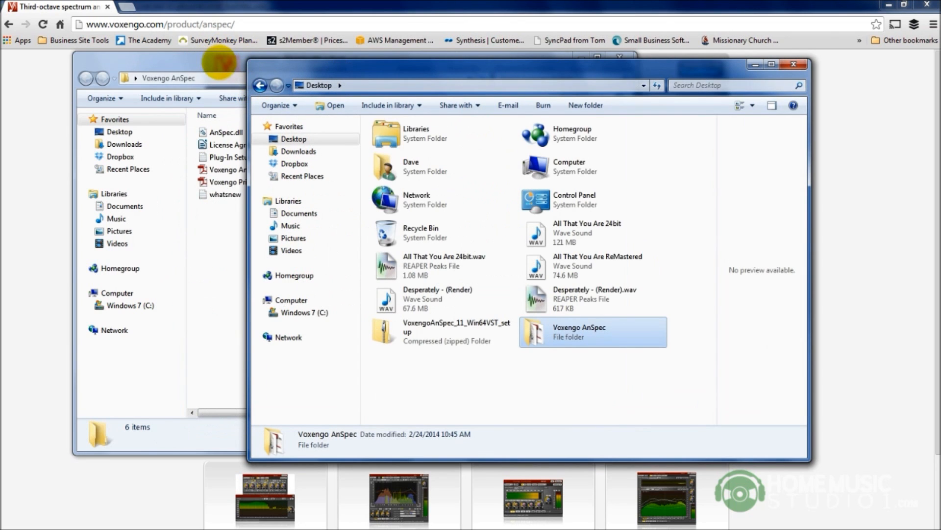
{"action": "left_click", "coordinate": [930, 178]}
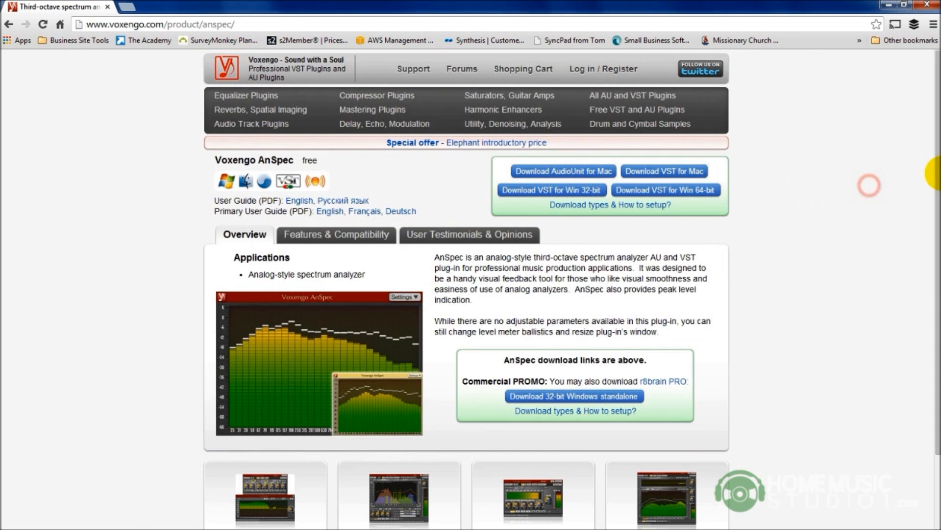
{"action": "scroll", "coordinate": [929, 220], "scroll_direction": "down", "scroll_amount": 1}
{"action": "scroll", "coordinate": [928, 219], "scroll_direction": "down", "scroll_amount": 1}
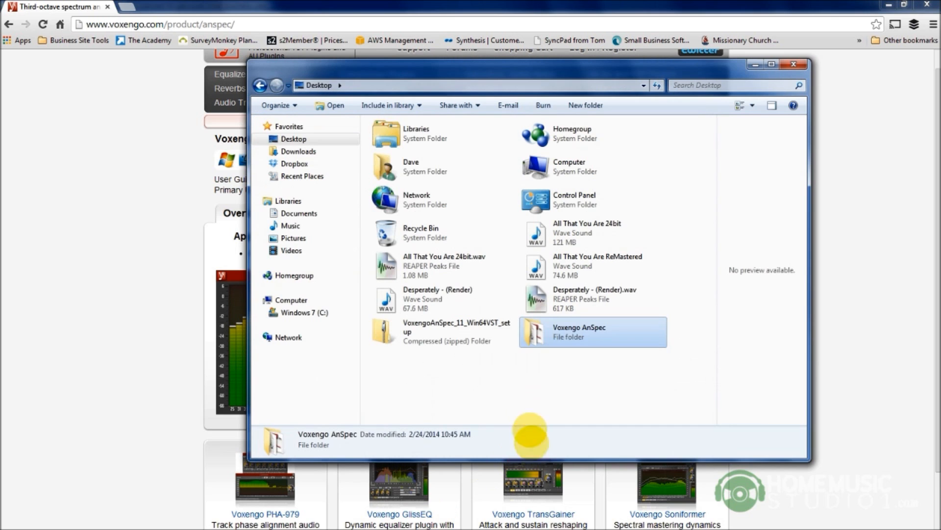
Step: Check AnSpec.dll inside the Voxengo AnSpec folder, then bring up a Documents library window
{"action": "double_click", "coordinate": [549, 332]}
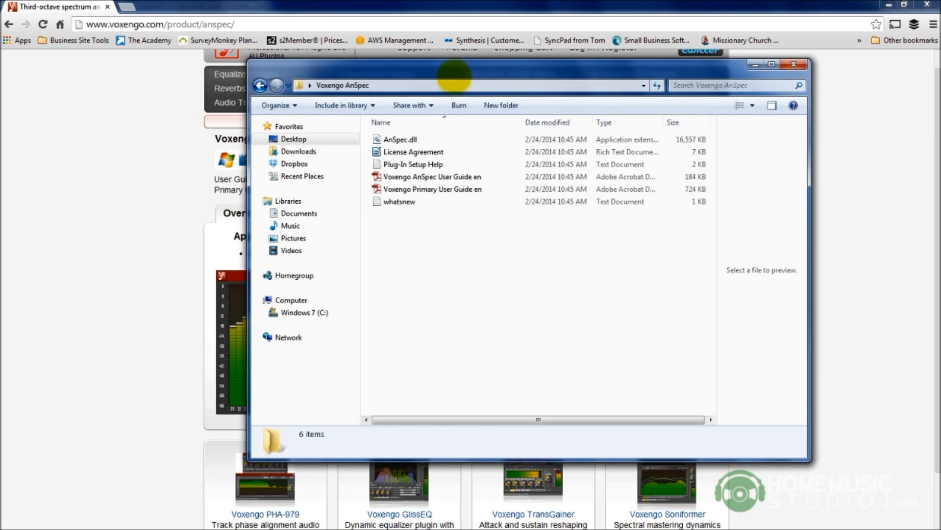
{"action": "left_click_drag", "start_coordinate": [454, 74], "coordinate": [420, 78]}
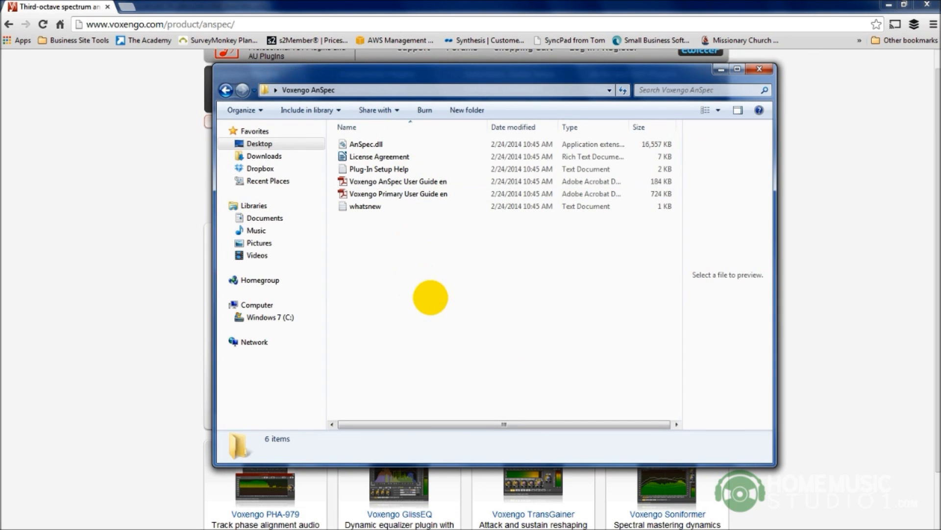
{"action": "left_click", "coordinate": [361, 144]}
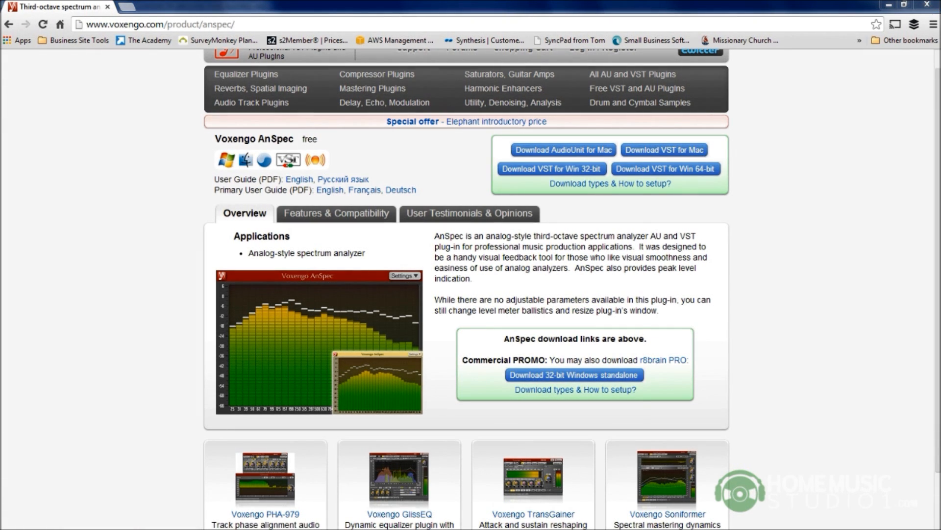
{"action": "left_click_drag", "start_coordinate": [374, 63], "coordinate": [486, 89]}
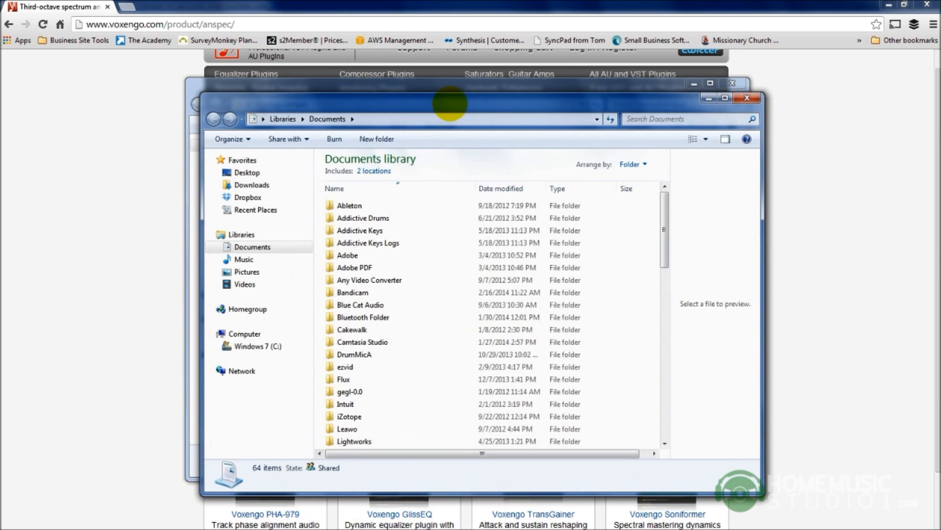
{"action": "left_click_drag", "start_coordinate": [447, 98], "coordinate": [406, 105]}
{"action": "left_click", "coordinate": [208, 203]}
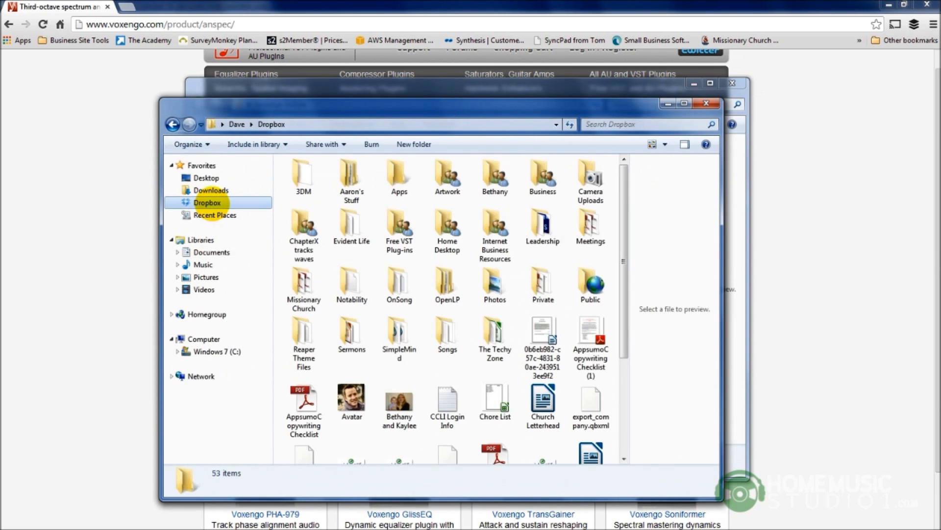
{"action": "left_click_drag", "start_coordinate": [324, 103], "coordinate": [268, 84]}
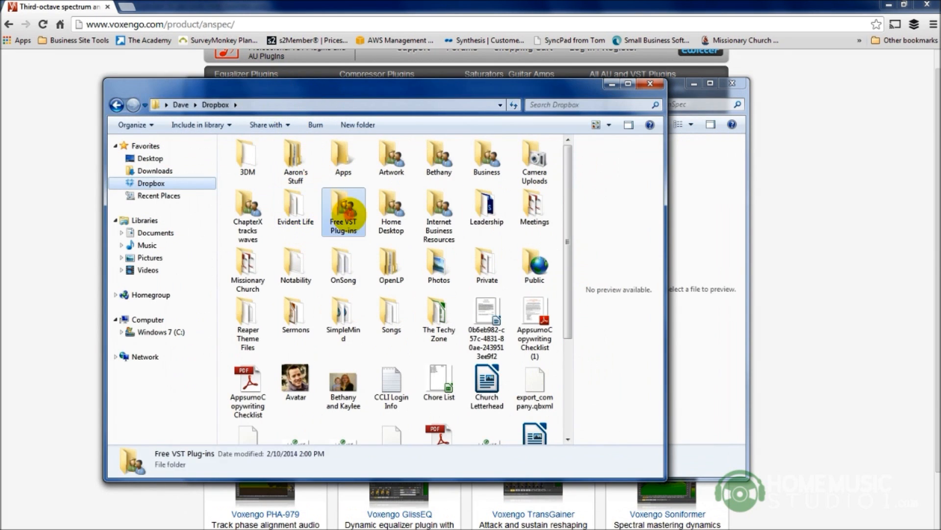
{"action": "double_click", "coordinate": [344, 206]}
{"action": "left_click_drag", "start_coordinate": [415, 84], "coordinate": [385, 83]}
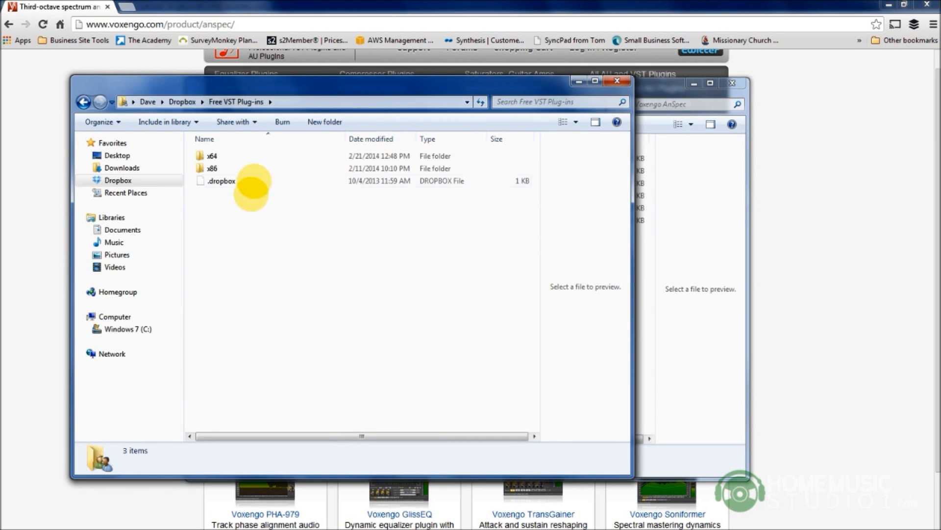
{"action": "left_click_drag", "start_coordinate": [296, 83], "coordinate": [284, 77]}
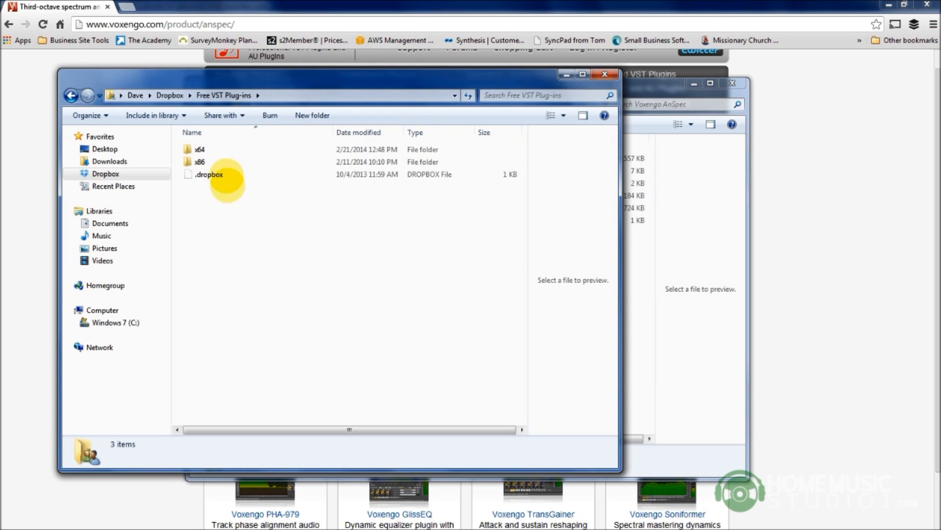
{"action": "left_click", "coordinate": [170, 96]}
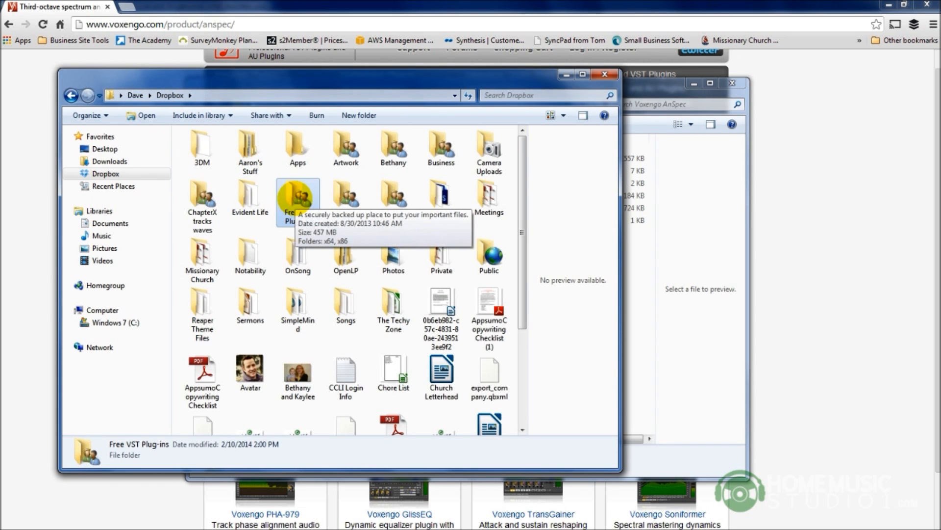
{"action": "double_click", "coordinate": [298, 196]}
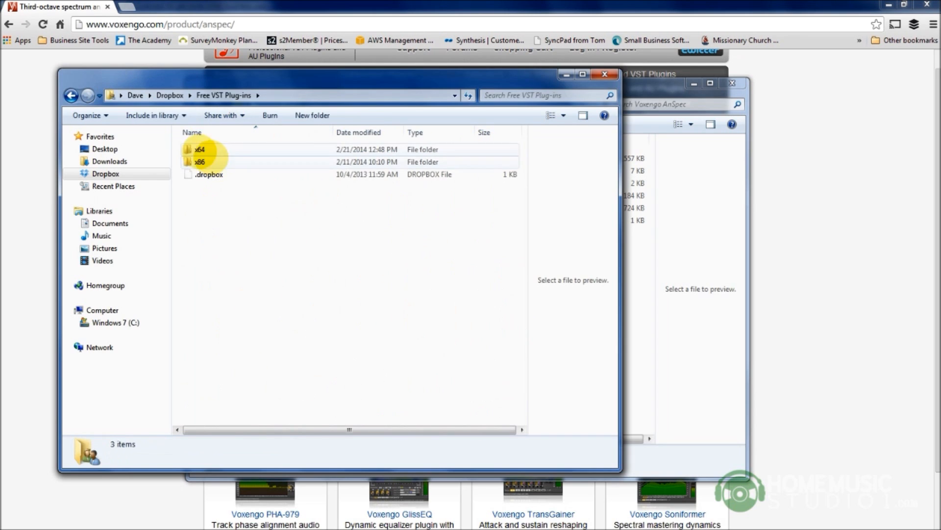
{"action": "left_click", "coordinate": [196, 149]}
{"action": "left_click", "coordinate": [200, 149]}
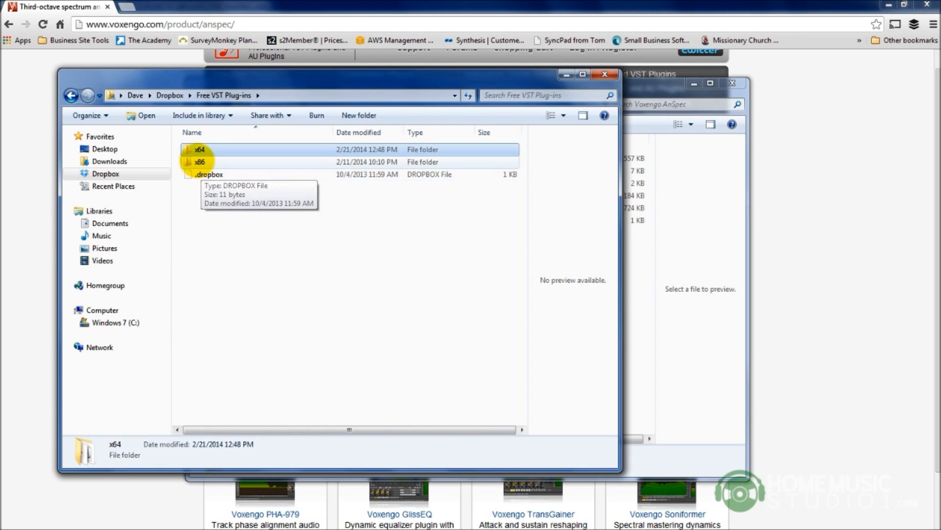
{"action": "left_click", "coordinate": [199, 162]}
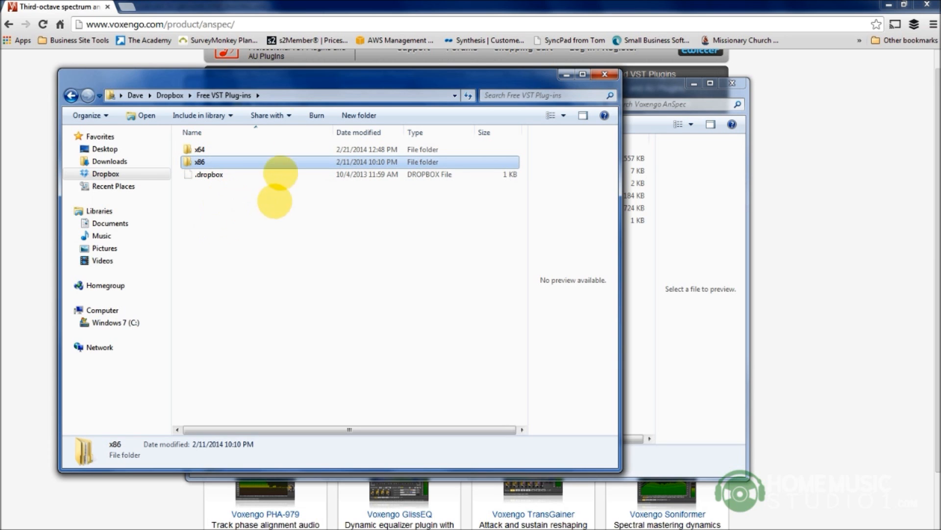
{"action": "left_click_drag", "start_coordinate": [287, 77], "coordinate": [285, 69]}
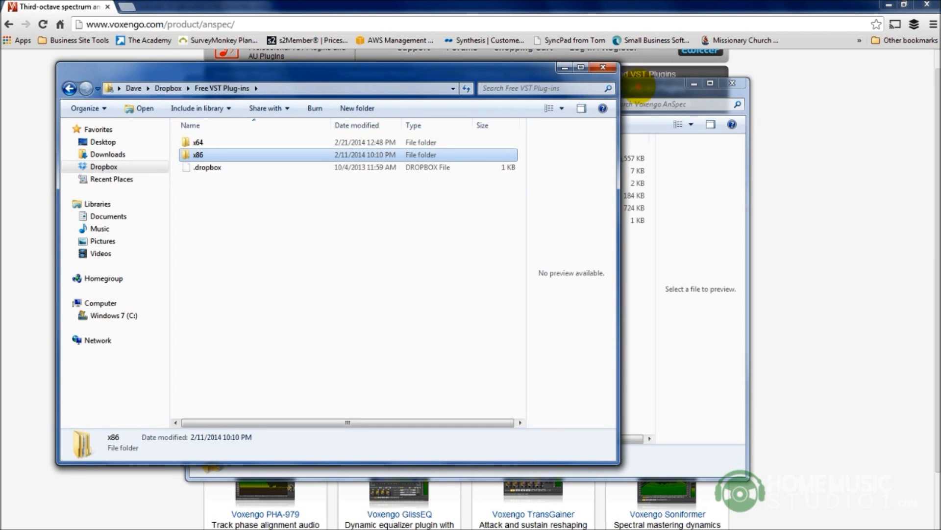
{"action": "left_click", "coordinate": [335, 68]}
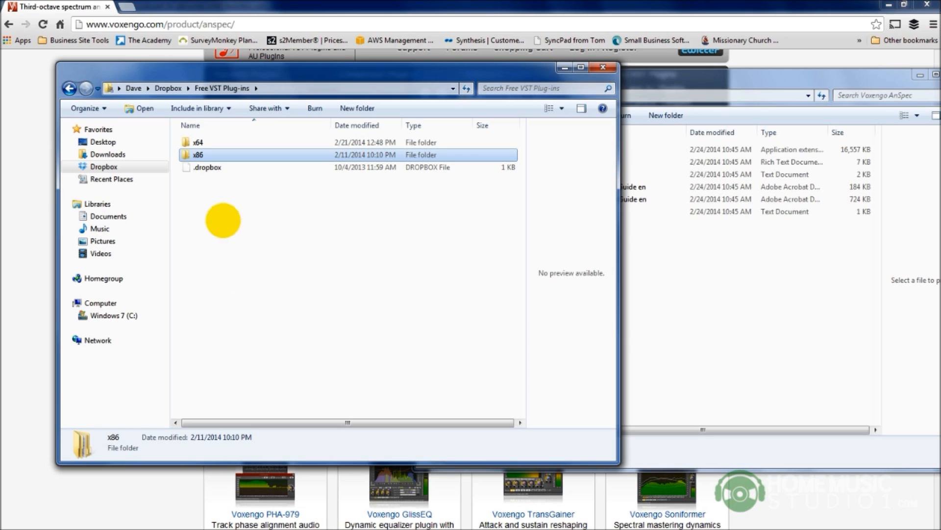
{"action": "left_click", "coordinate": [197, 142]}
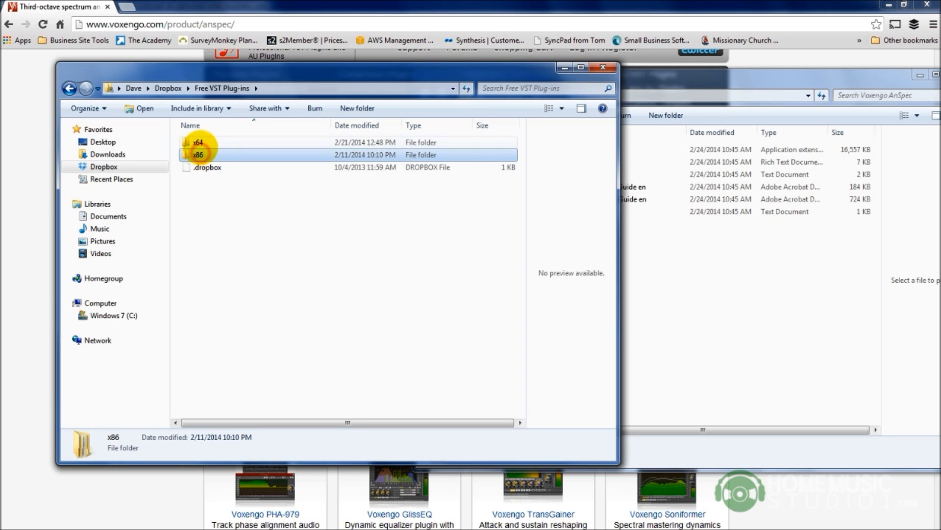
{"action": "left_click", "coordinate": [198, 142]}
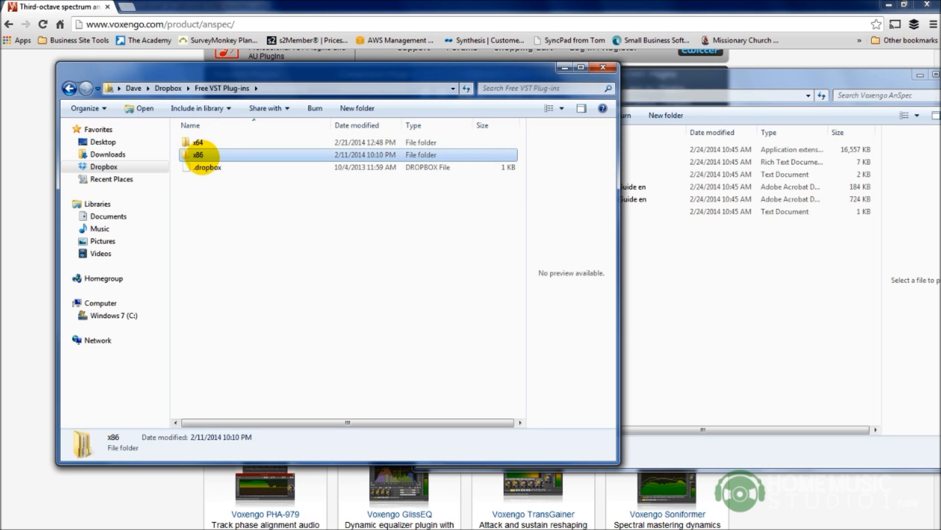
{"action": "double_click", "coordinate": [200, 154]}
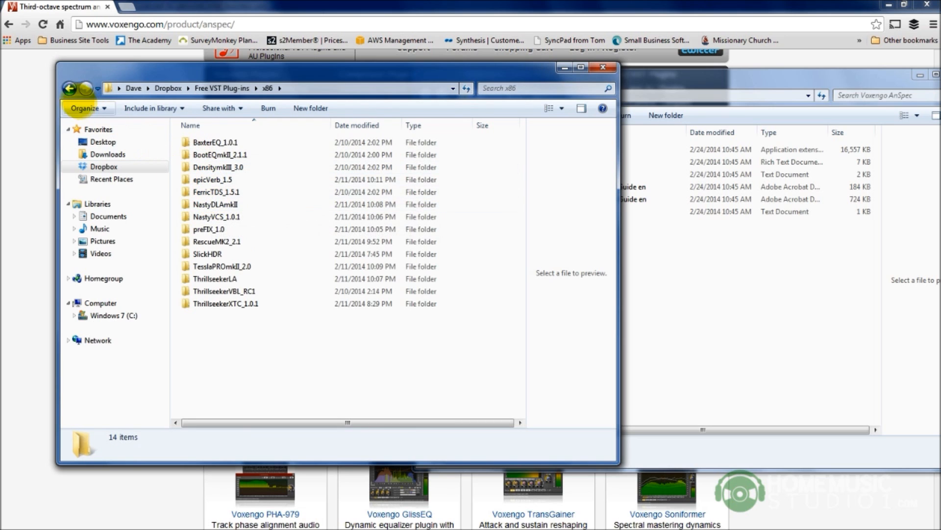
{"action": "left_click", "coordinate": [70, 88]}
{"action": "double_click", "coordinate": [197, 144]}
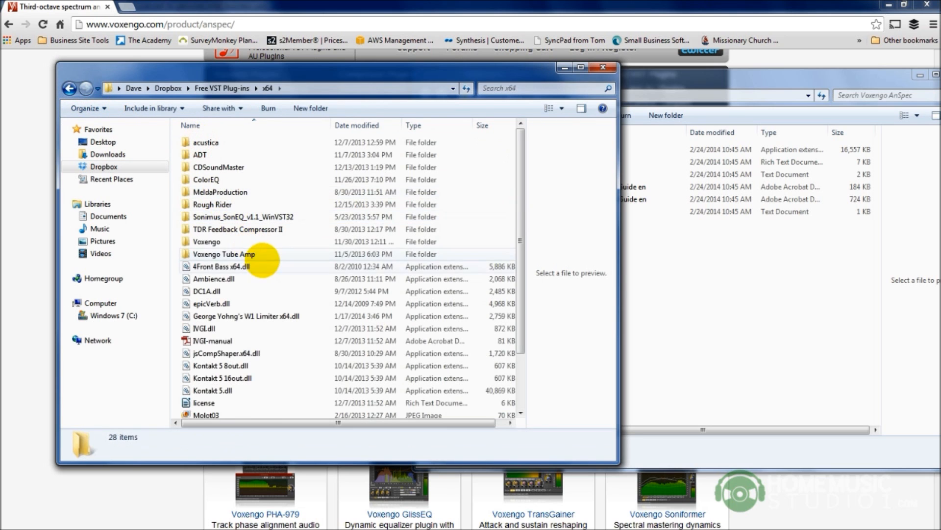
{"action": "left_click", "coordinate": [68, 88]}
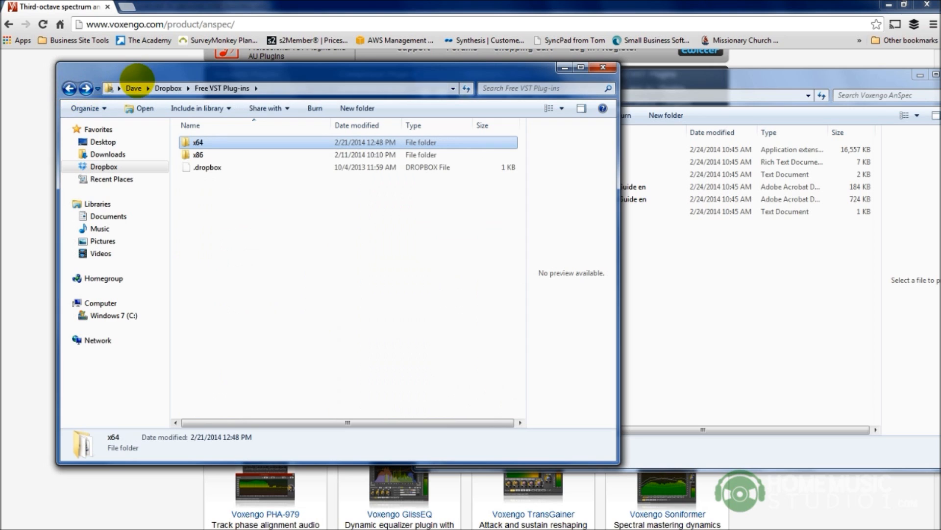
{"action": "left_click_drag", "start_coordinate": [135, 70], "coordinate": [126, 72]}
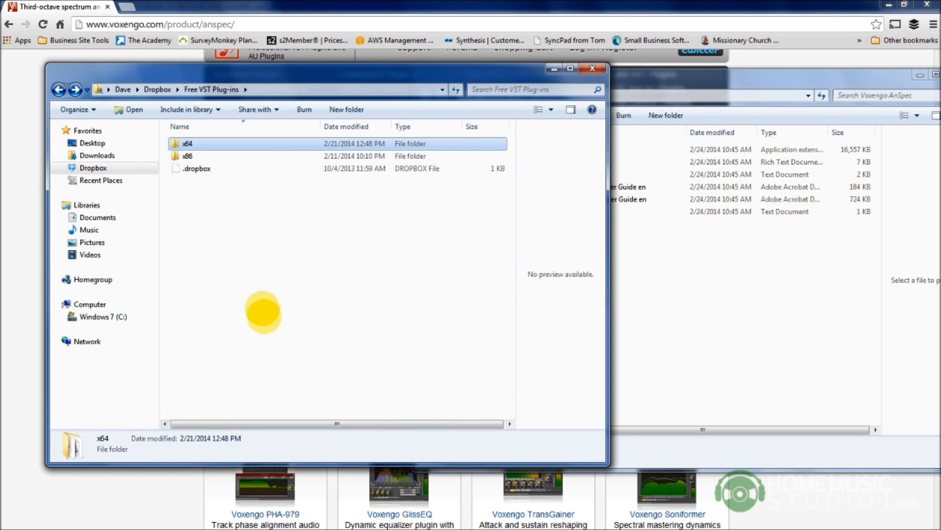
{"action": "left_click", "coordinate": [240, 278]}
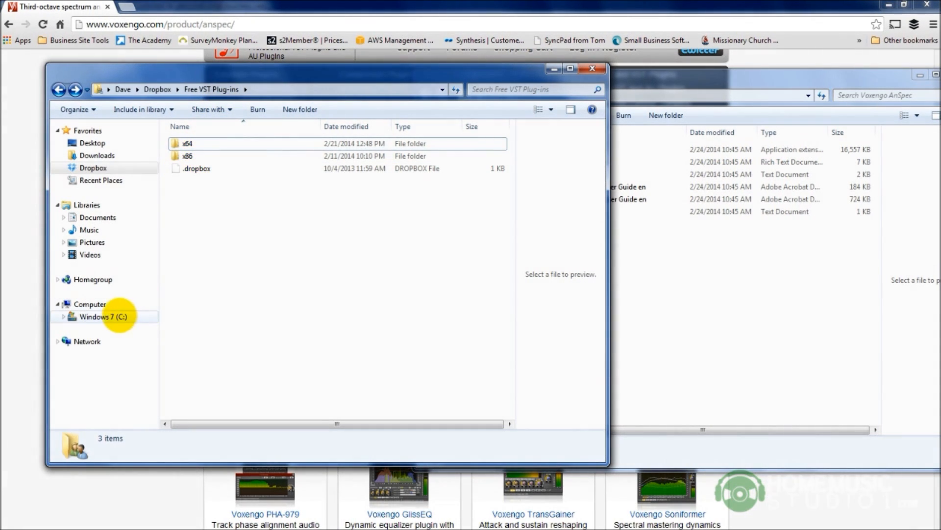
{"action": "left_click", "coordinate": [104, 317]}
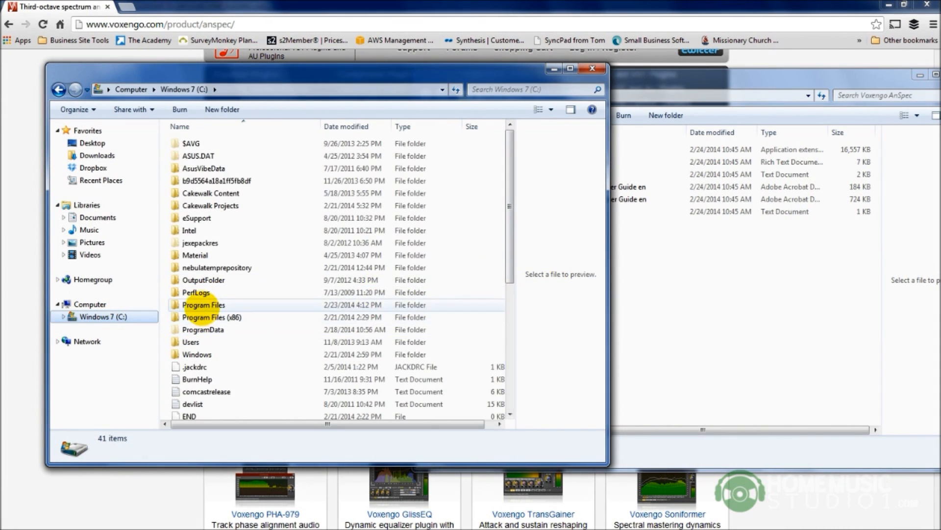
Step: Browse into C:\Program Files\VstPlugIns and inspect Addictive Drums.dll
{"action": "double_click", "coordinate": [199, 305]}
{"action": "left_click_drag", "start_coordinate": [509, 254], "coordinate": [492, 397]}
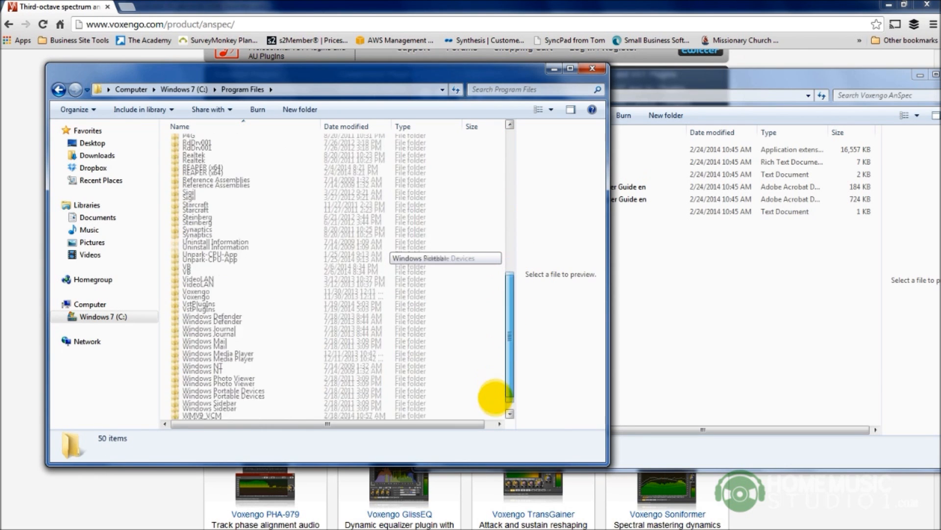
{"action": "left_click", "coordinate": [199, 294]}
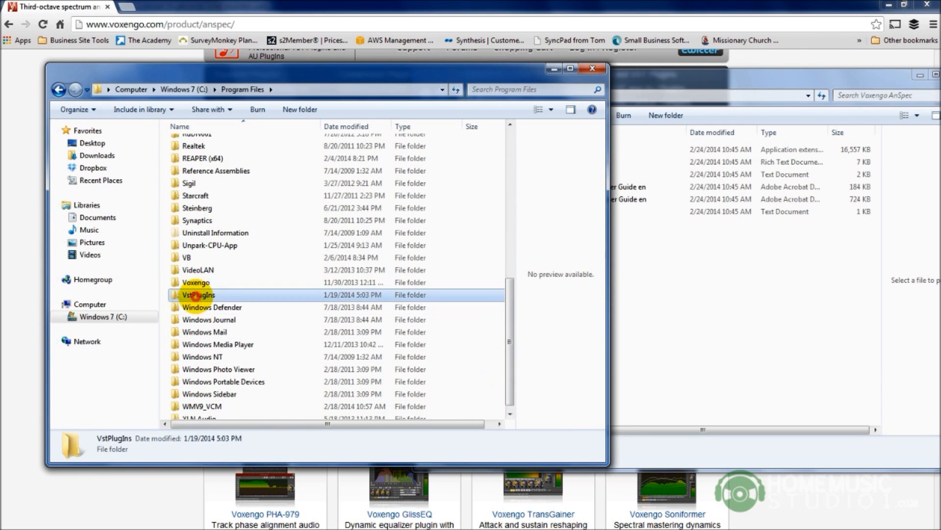
{"action": "double_click", "coordinate": [199, 294]}
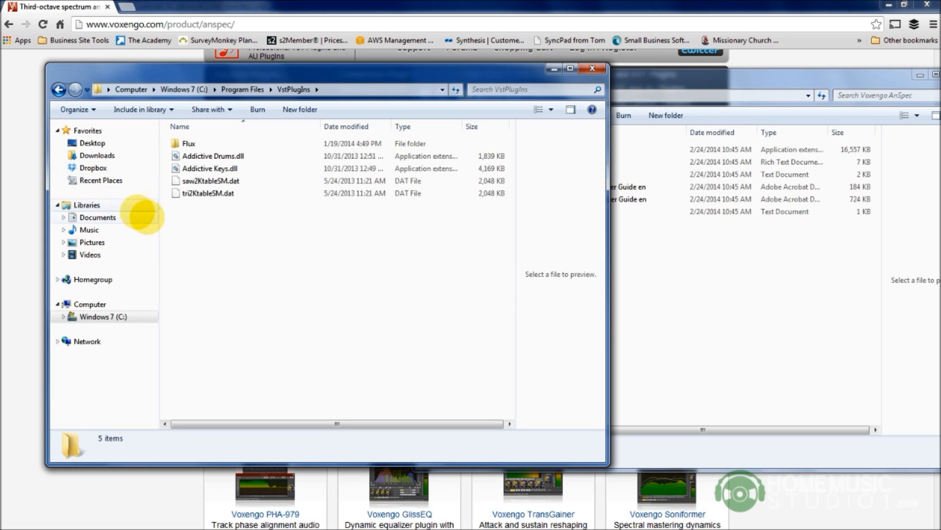
{"action": "left_click", "coordinate": [188, 156]}
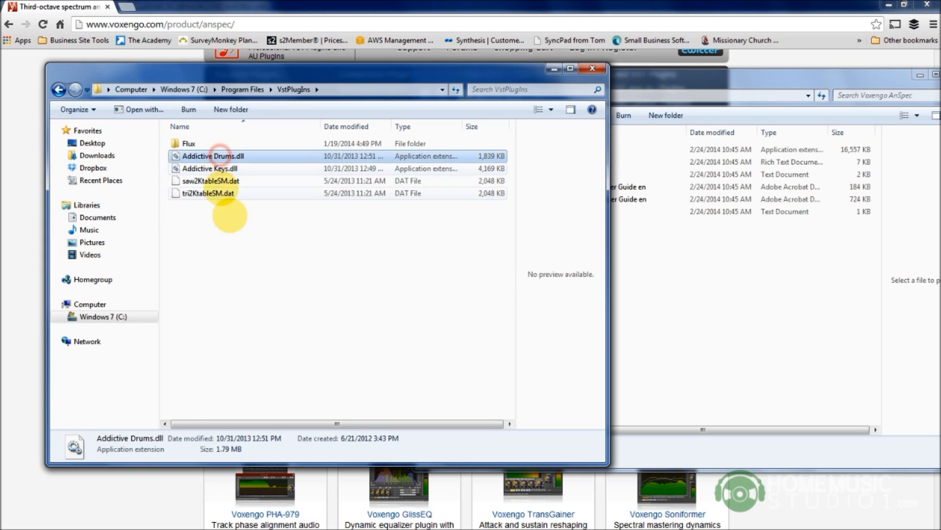
Step: Show Dropbox's Free VST Plug-ins x64 folder in one window and the Desktop in the other
{"action": "left_click", "coordinate": [94, 168]}
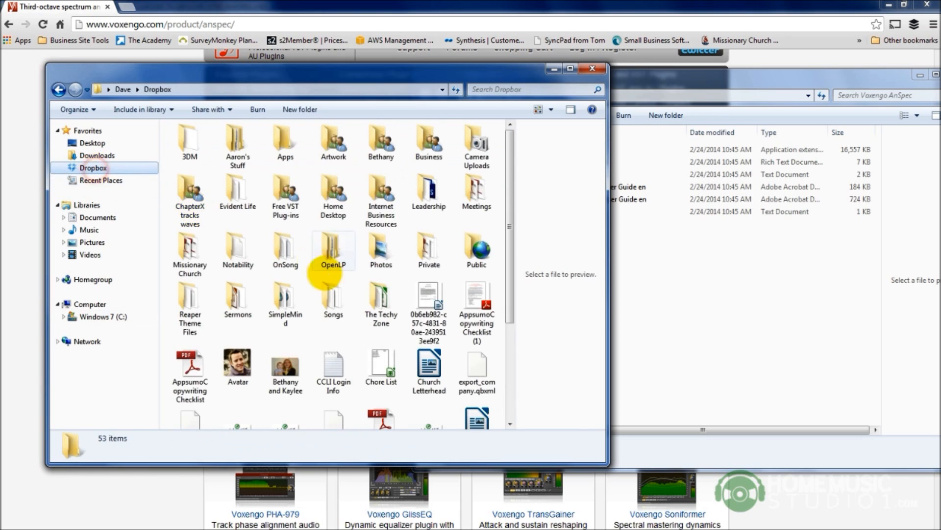
{"action": "left_click", "coordinate": [289, 197]}
{"action": "double_click", "coordinate": [295, 198]}
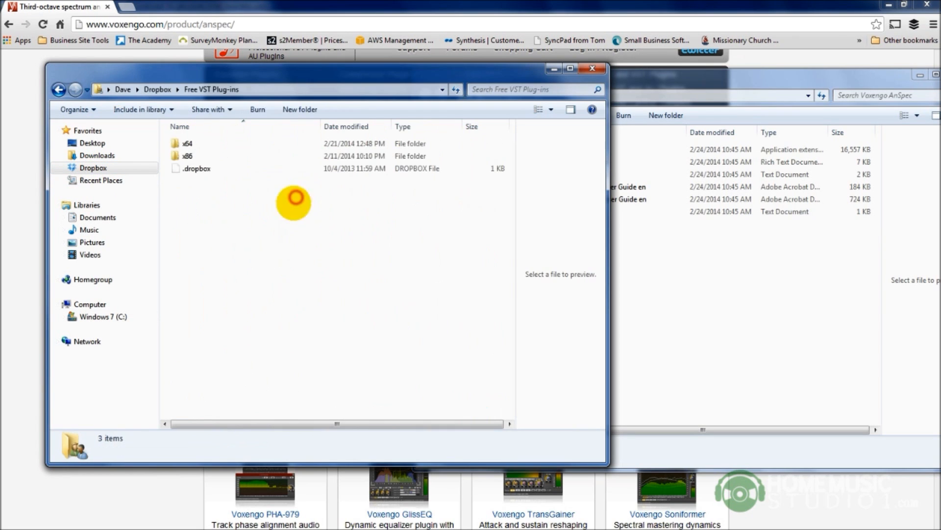
{"action": "left_click_drag", "start_coordinate": [259, 70], "coordinate": [247, 71]}
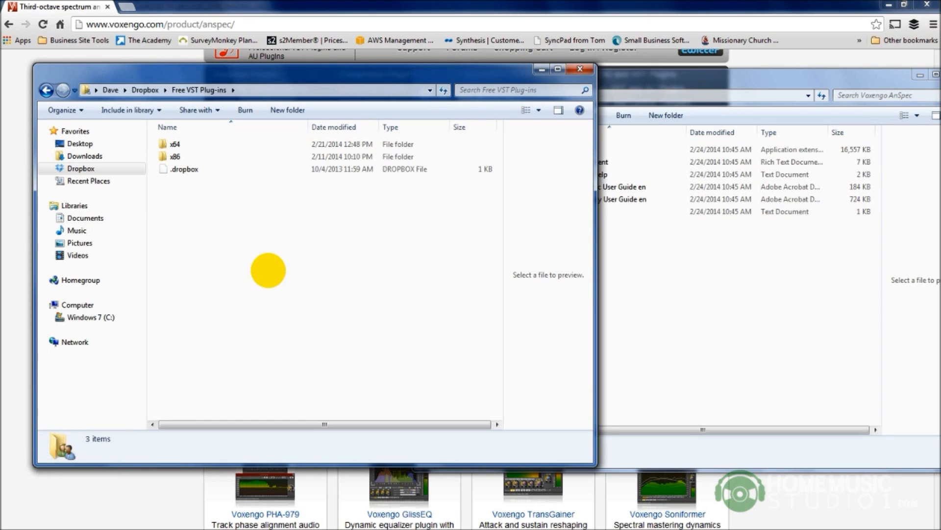
{"action": "left_click", "coordinate": [636, 87]}
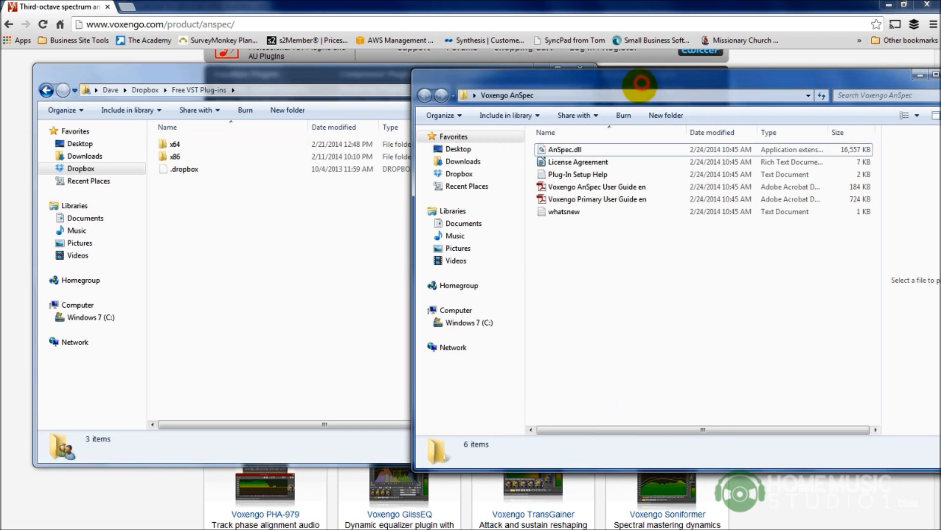
{"action": "left_click_drag", "start_coordinate": [559, 81], "coordinate": [581, 76]}
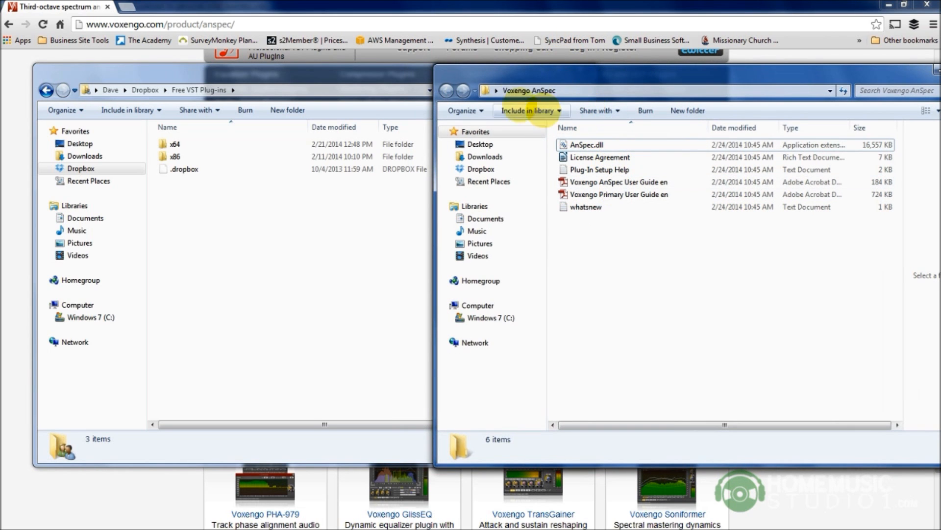
{"action": "left_click", "coordinate": [479, 143]}
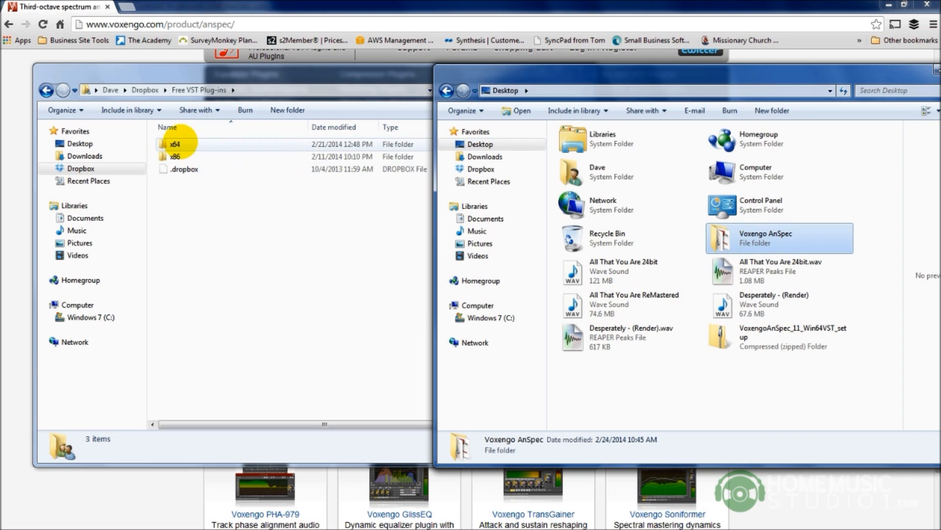
{"action": "double_click", "coordinate": [176, 144]}
{"action": "left_click_drag", "start_coordinate": [305, 81], "coordinate": [286, 85]}
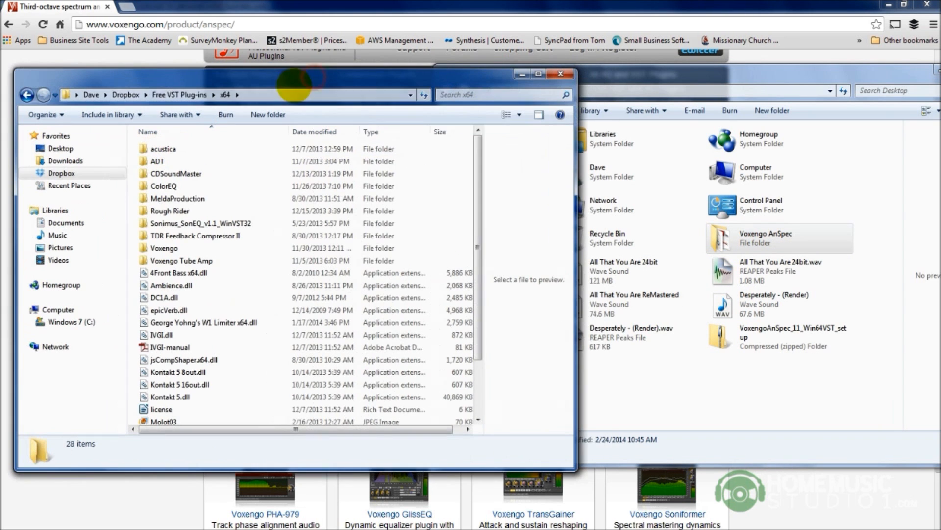
{"action": "left_click_drag", "start_coordinate": [478, 249], "coordinate": [431, 388]}
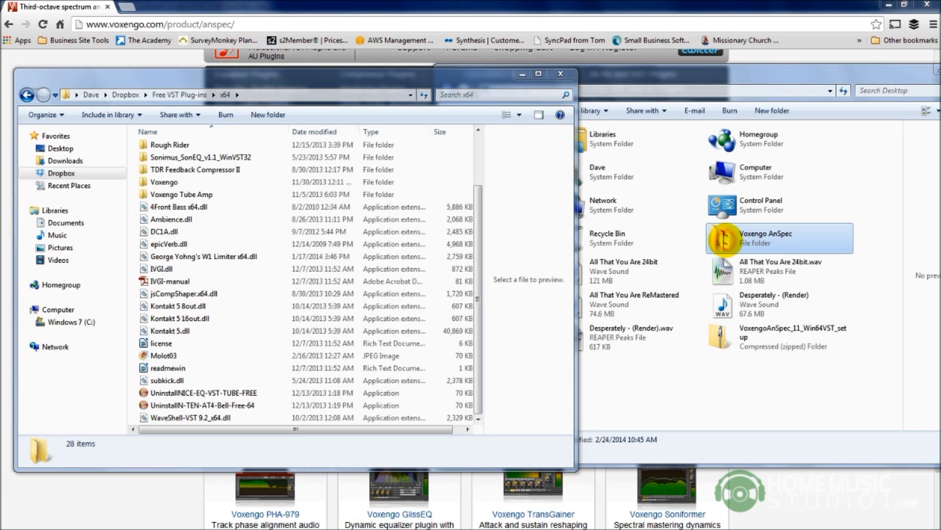
Step: Drag the Voxengo AnSpec folder into x64 and verify its AnSpec.dll and documents inside
{"action": "left_click_drag", "start_coordinate": [721, 237], "coordinate": [274, 419]}
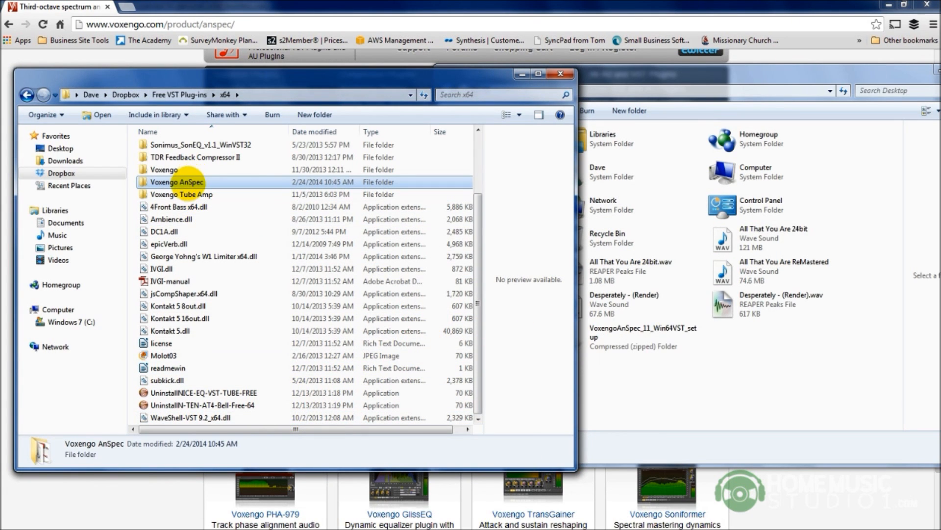
{"action": "double_click", "coordinate": [187, 181]}
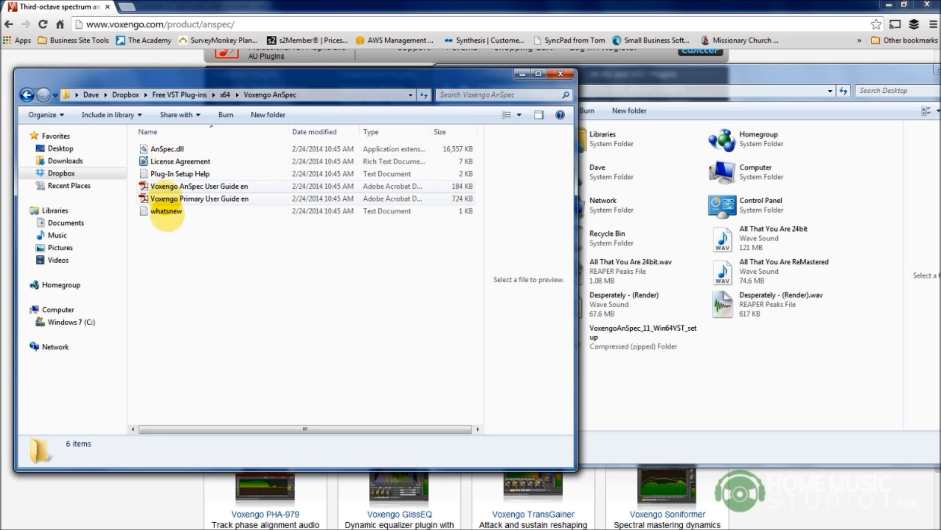
{"action": "left_click", "coordinate": [168, 148]}
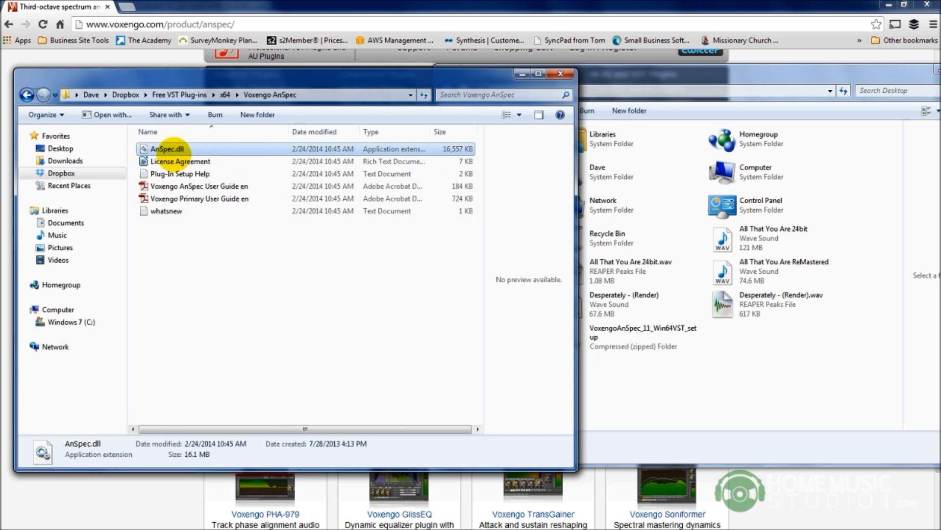
{"action": "left_click", "coordinate": [180, 161]}
{"action": "left_click", "coordinate": [180, 187]}
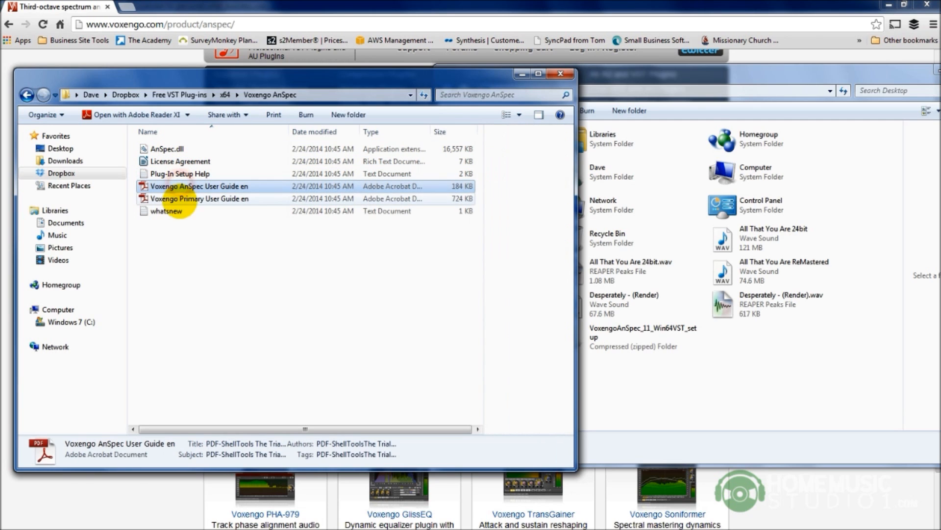
{"action": "left_click", "coordinate": [26, 94]}
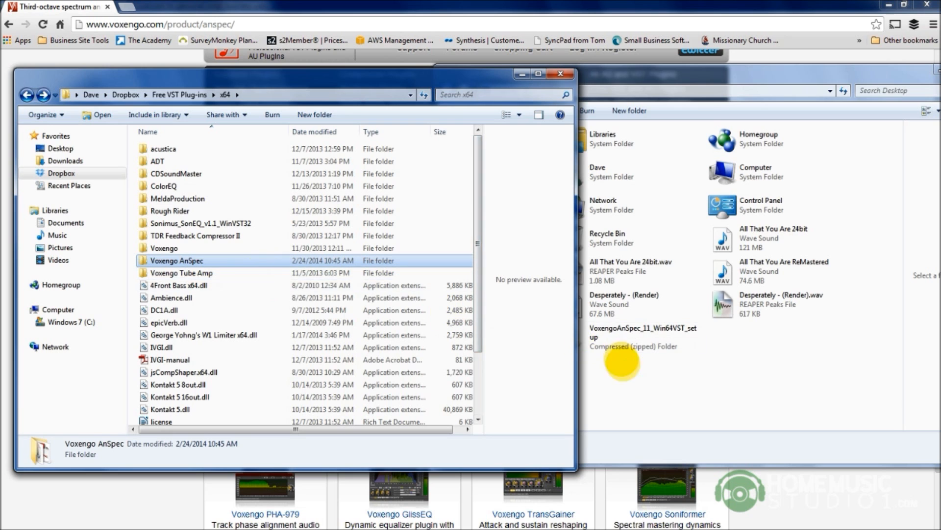
Step: Rearrange the two Explorer windows and select the Voxengo AnSpec folder now in x64
{"action": "left_click_drag", "start_coordinate": [243, 73], "coordinate": [266, 53]}
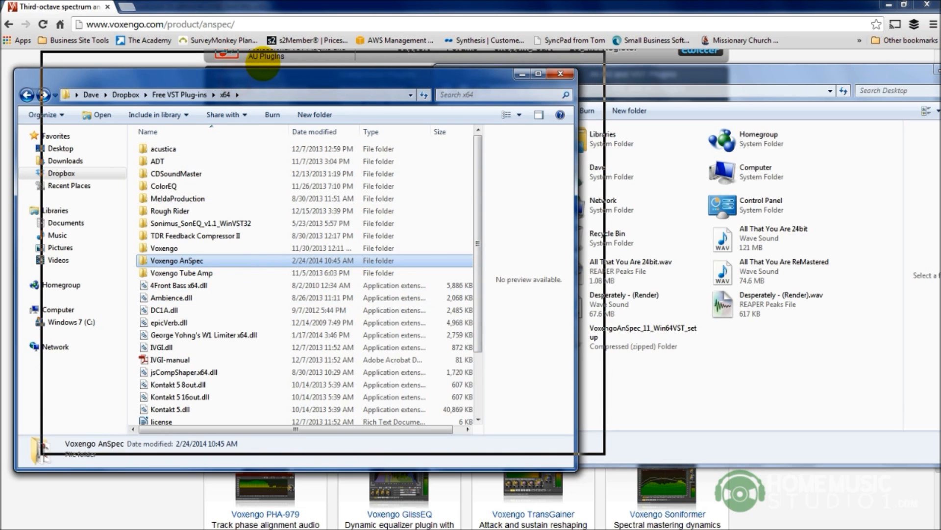
{"action": "left_click_drag", "start_coordinate": [608, 87], "coordinate": [601, 70]}
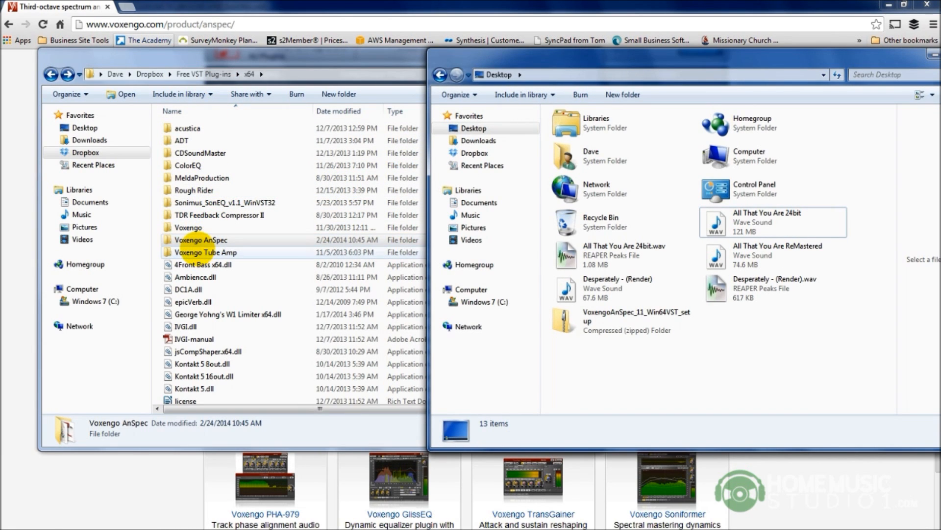
{"action": "left_click", "coordinate": [190, 241]}
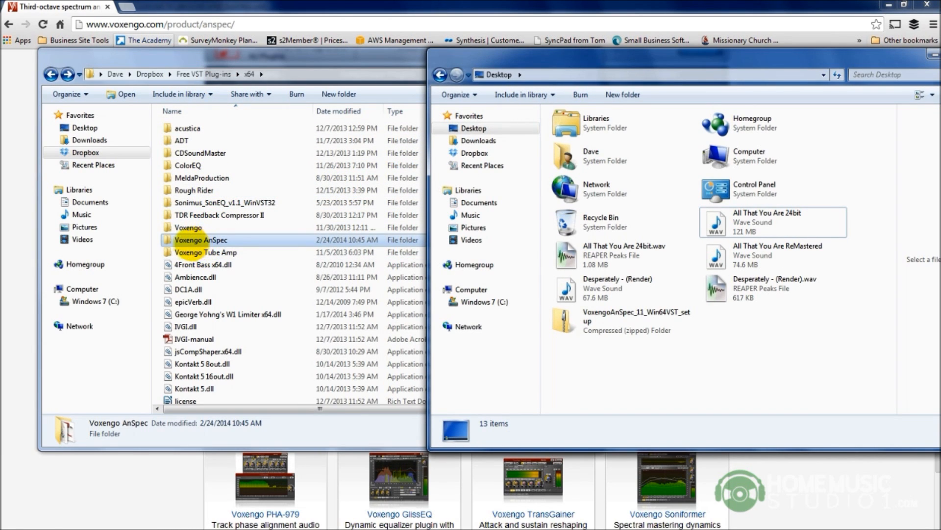
{"action": "left_click_drag", "start_coordinate": [626, 52], "coordinate": [466, 59]}
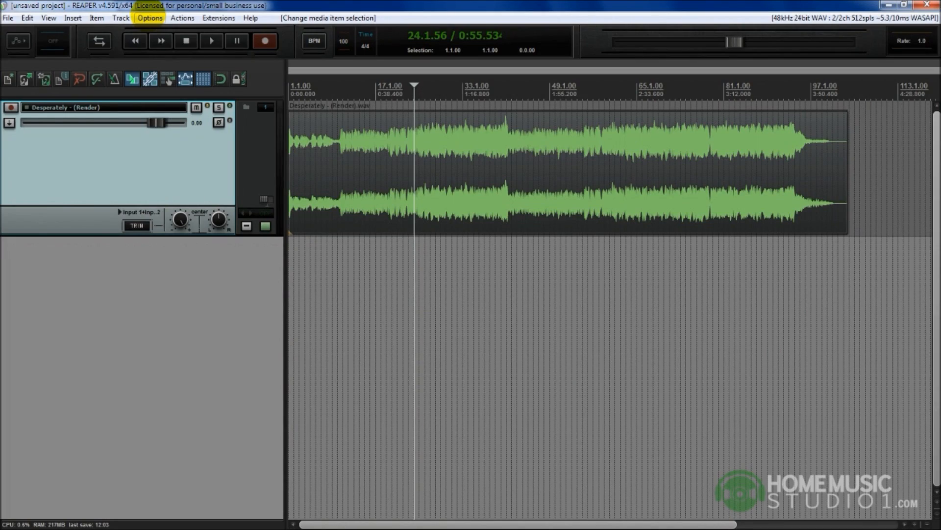
Step: Show the Plug-ins > VST page of Preferences listing the scanned plug-in folders
{"action": "left_click", "coordinate": [149, 17]}
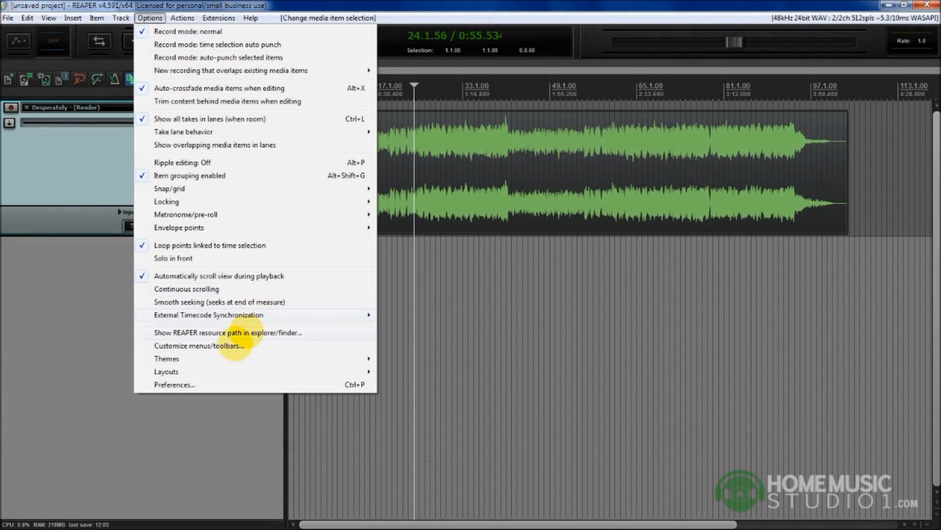
{"action": "left_click", "coordinate": [198, 383]}
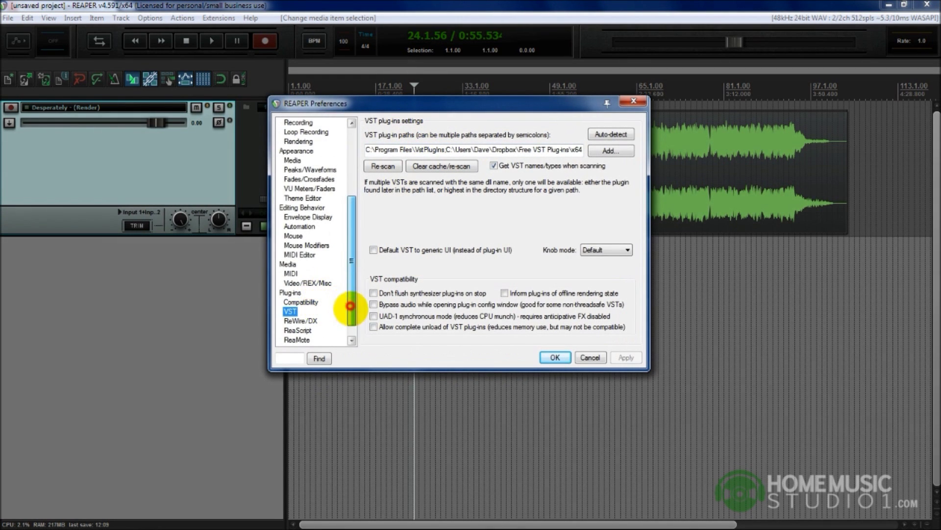
{"action": "scroll", "coordinate": [338, 295], "scroll_direction": "down", "scroll_amount": 1}
{"action": "left_click", "coordinate": [290, 273]}
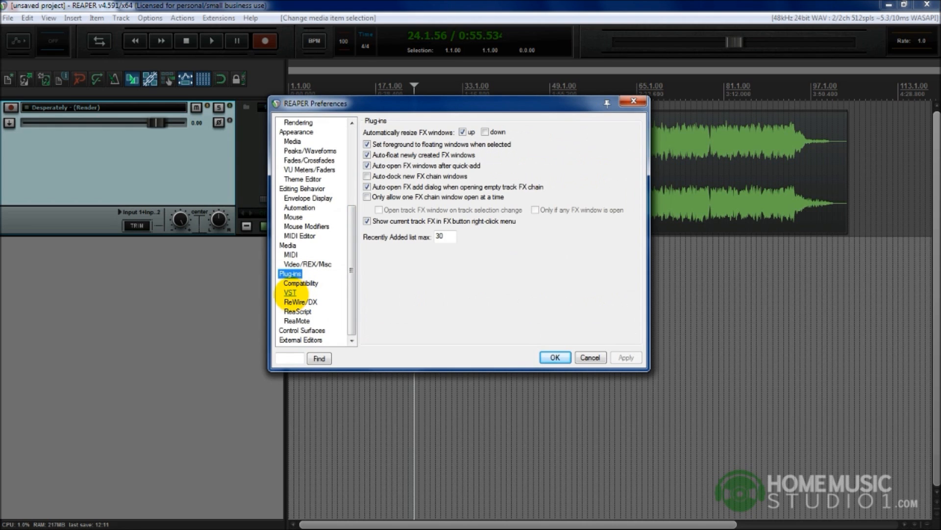
{"action": "left_click", "coordinate": [290, 291]}
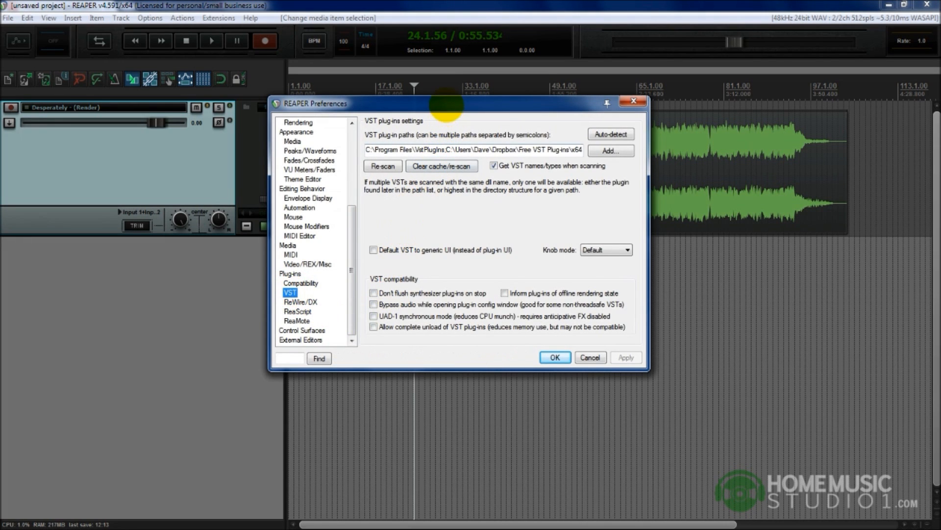
{"action": "left_click_drag", "start_coordinate": [448, 105], "coordinate": [452, 102]}
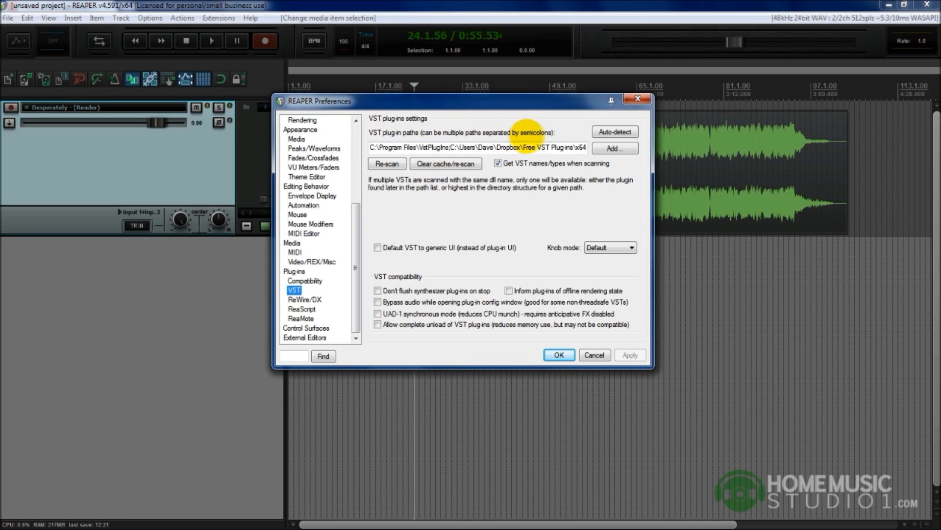
{"action": "left_click", "coordinate": [502, 148]}
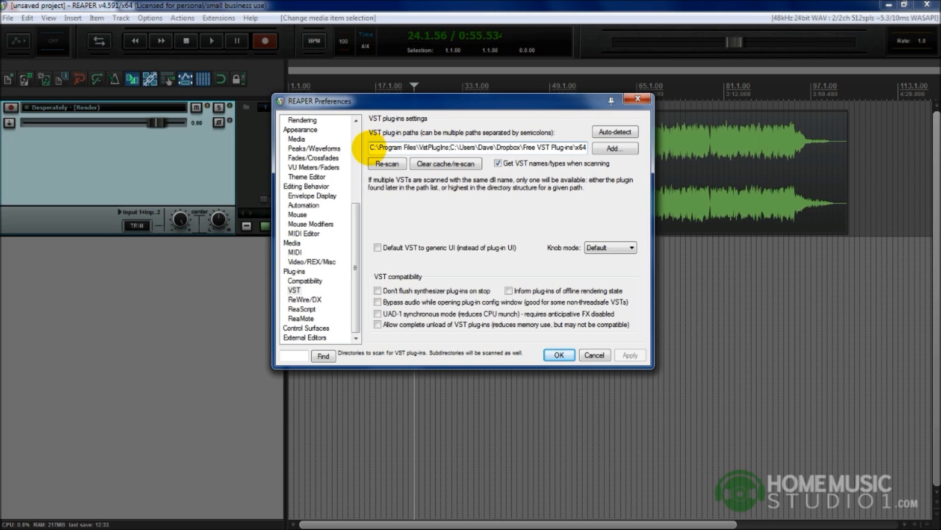
{"action": "left_click_drag", "start_coordinate": [374, 146], "coordinate": [406, 146]}
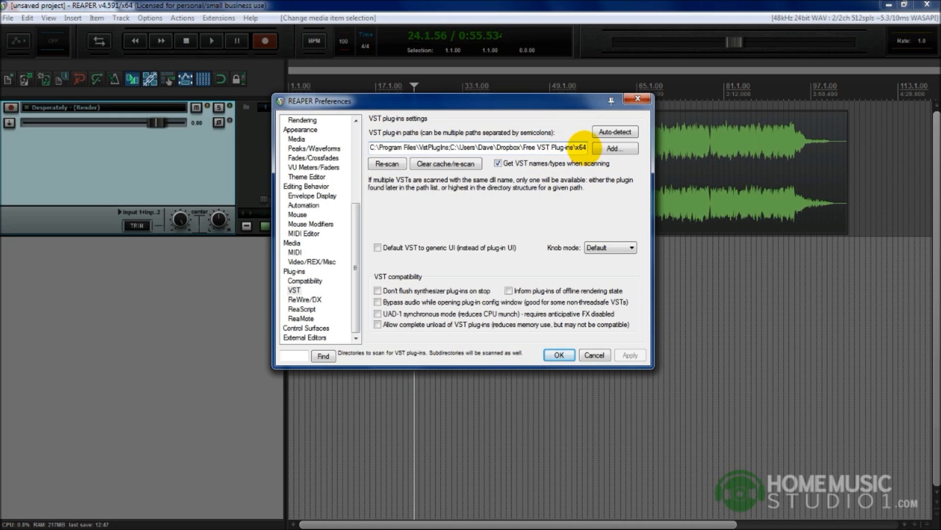
{"action": "type", "text": ";C:\\Users\\Dave\\Drc"}
{"action": "left_click_drag", "start_coordinate": [581, 147], "coordinate": [592, 147]}
{"action": "left_click", "coordinate": [496, 147]}
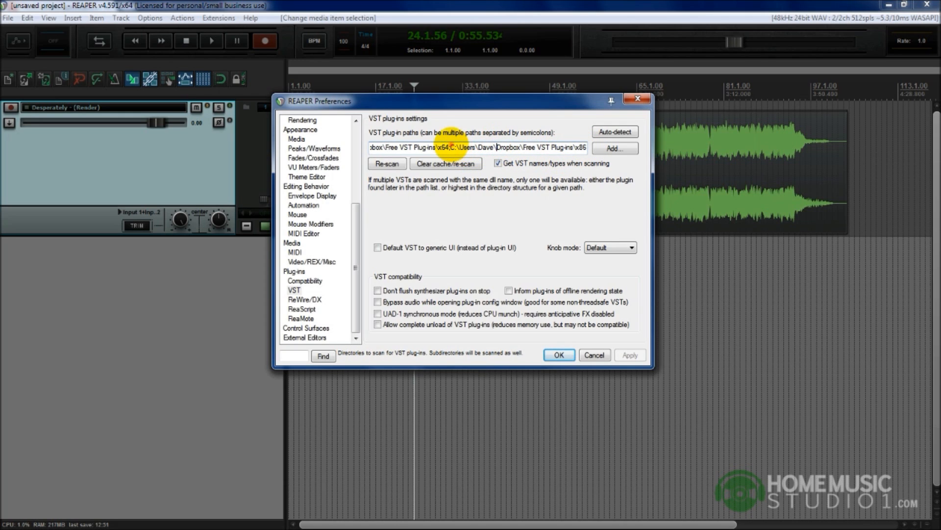
{"action": "left_click_drag", "start_coordinate": [472, 147], "coordinate": [586, 147]}
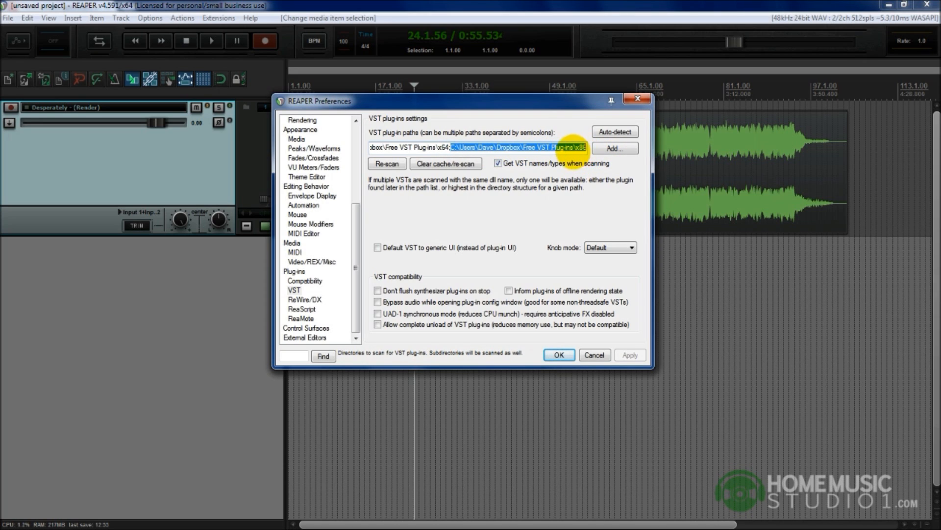
{"action": "left_click", "coordinate": [573, 148]}
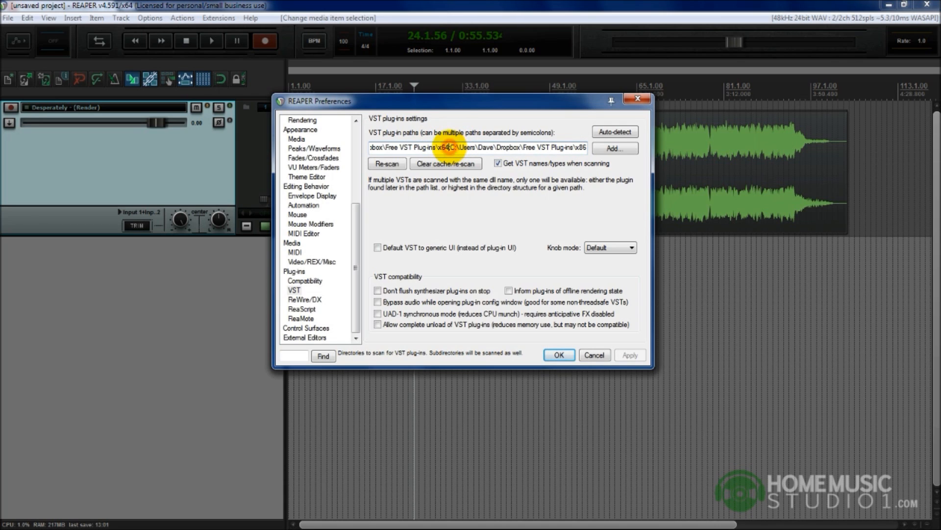
{"action": "left_click_drag", "start_coordinate": [420, 101], "coordinate": [414, 108]}
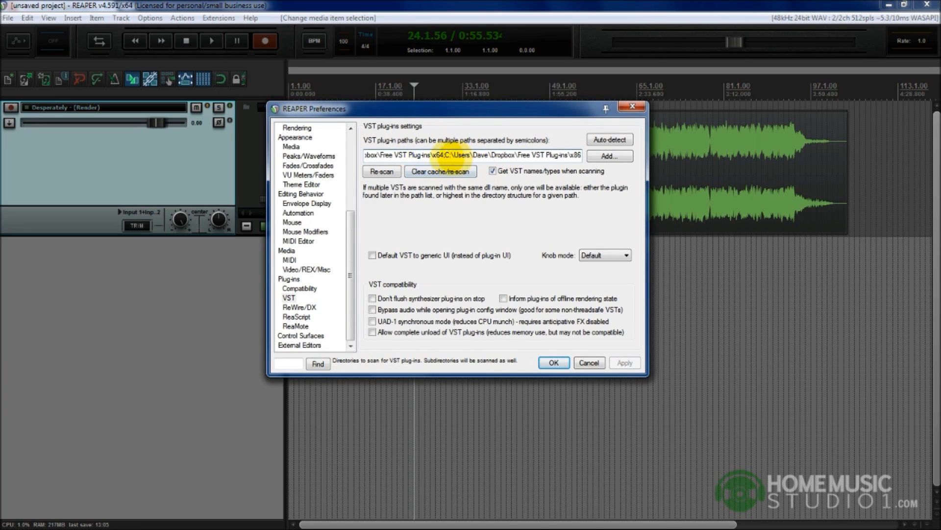
{"action": "left_click", "coordinate": [445, 155]}
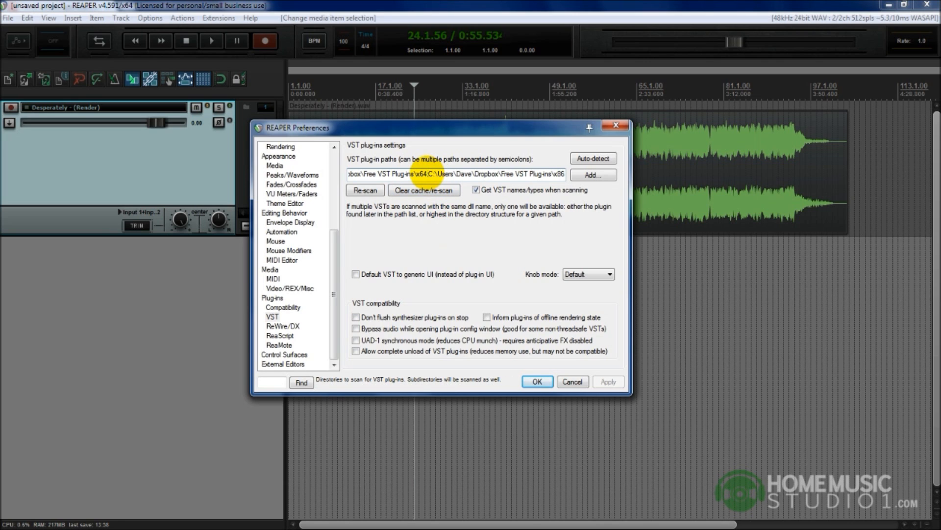
{"action": "left_click", "coordinate": [456, 130]}
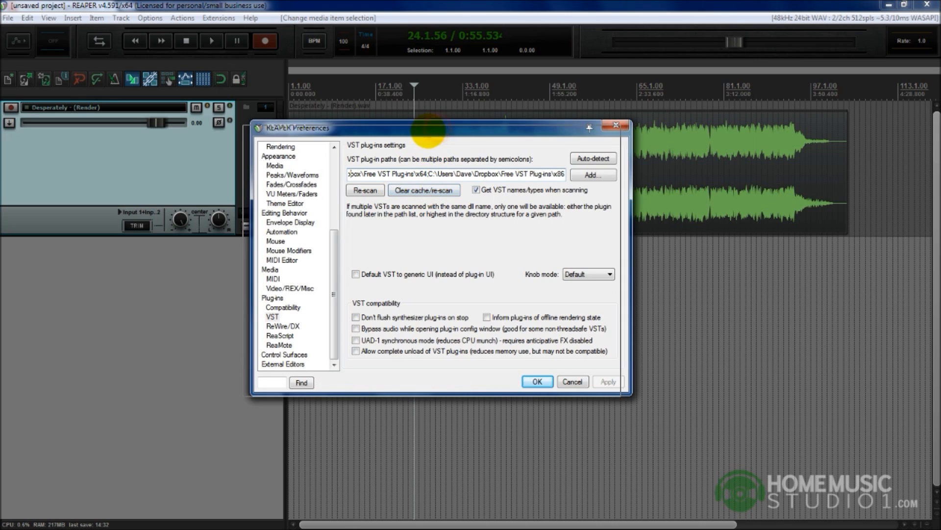
{"action": "left_click_drag", "start_coordinate": [438, 127], "coordinate": [428, 131]}
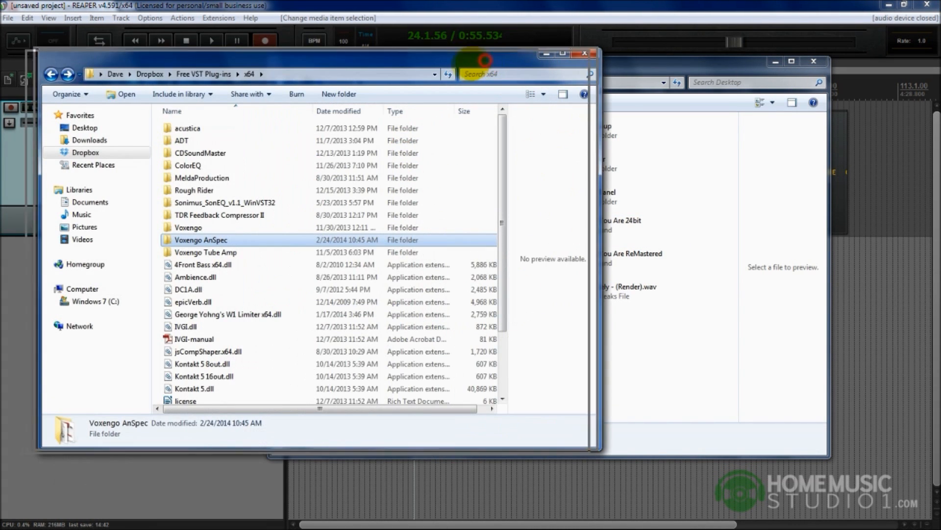
Step: Close the Explorer window of the x64 folder, returning to REAPER's VST settings
{"action": "left_click_drag", "start_coordinate": [486, 59], "coordinate": [466, 65]}
{"action": "left_click", "coordinate": [813, 60]}
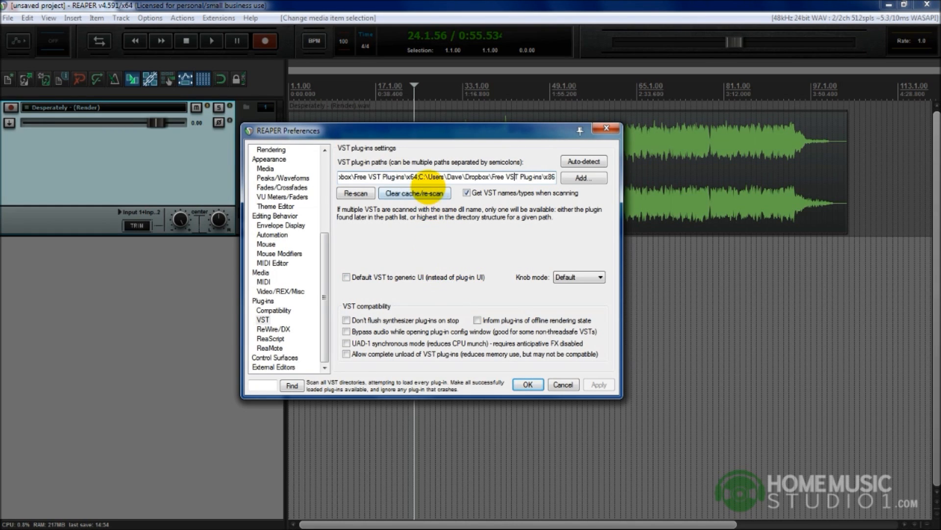
Step: Run Clear cache/re-scan on the VST folders and accept the plug-in settings with OK
{"action": "left_click", "coordinate": [418, 193]}
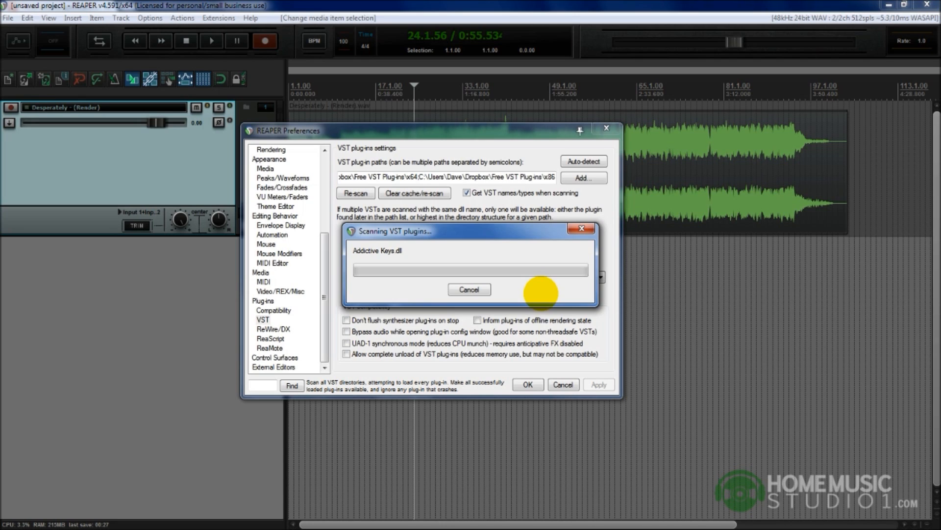
{"action": "left_click_drag", "start_coordinate": [473, 131], "coordinate": [557, 110]}
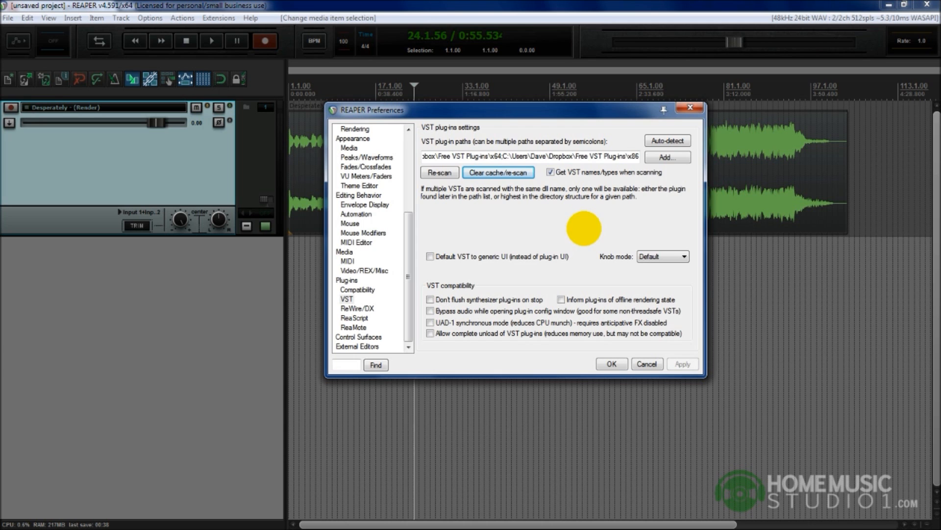
{"action": "left_click", "coordinate": [610, 363]}
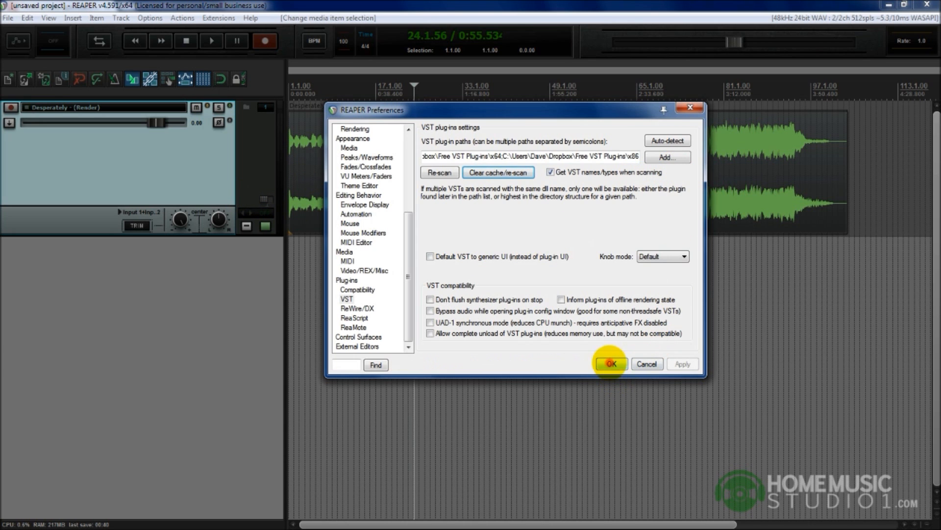
Step: Add VST: AnSpec (Voxengo) to track 1 from the FX browser filtered by 'vox'
{"action": "left_click", "coordinate": [189, 173]}
{"action": "left_click", "coordinate": [267, 226]}
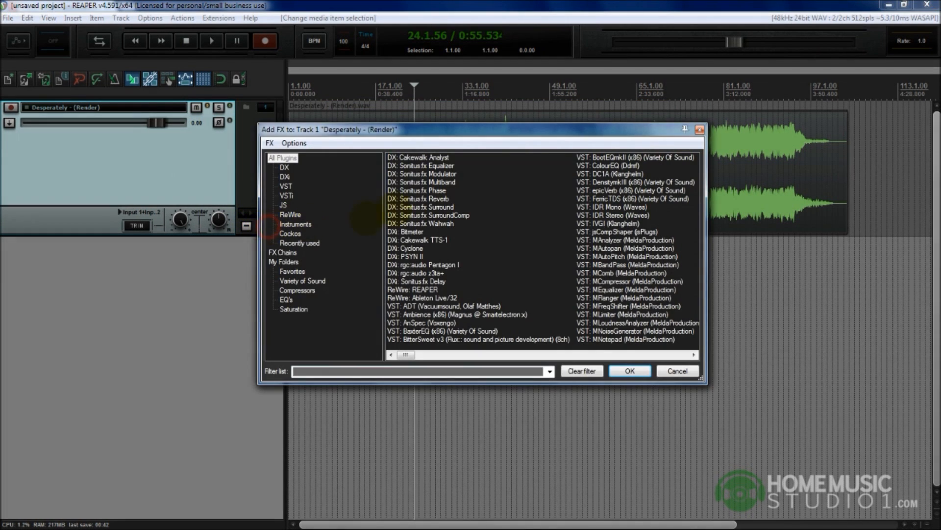
{"action": "left_click", "coordinate": [286, 186]}
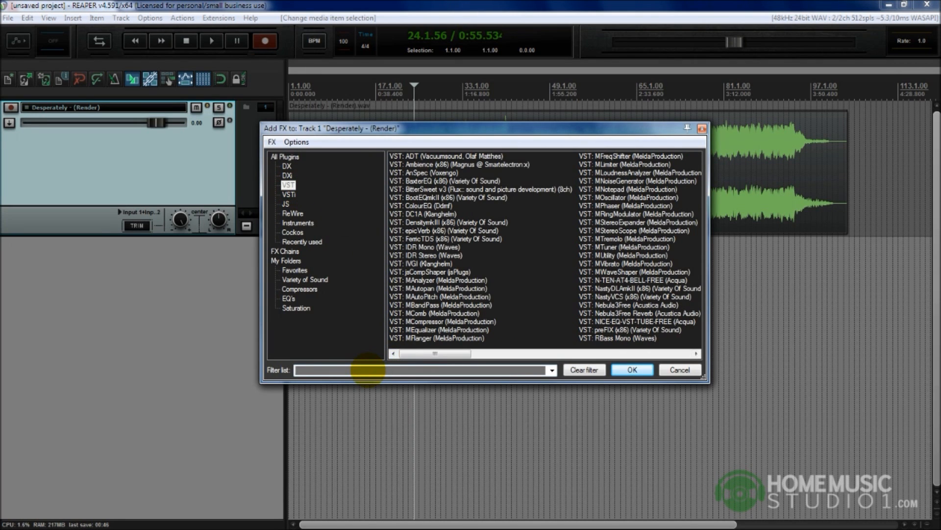
{"action": "left_click", "coordinate": [368, 370]}
{"action": "type", "text": "vox"}
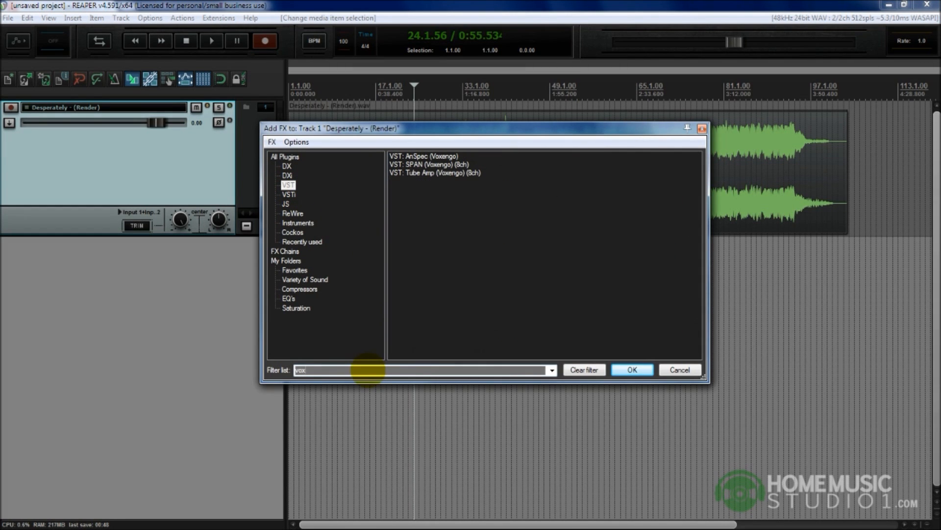
{"action": "left_click", "coordinate": [425, 156]}
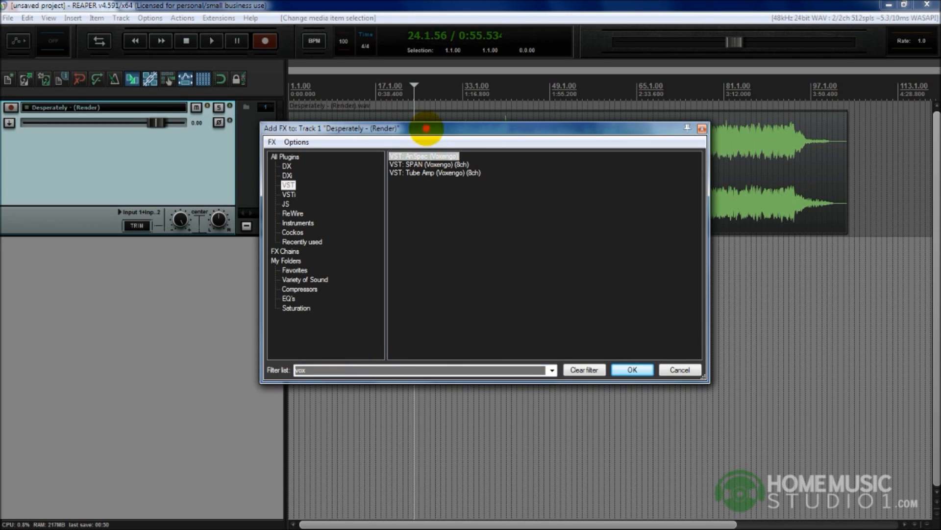
{"action": "left_click_drag", "start_coordinate": [427, 129], "coordinate": [429, 159]}
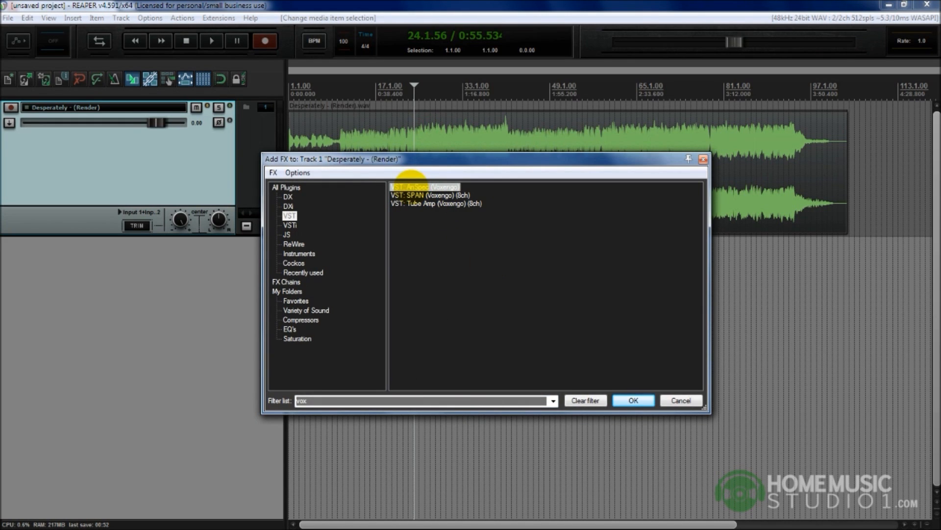
{"action": "double_click", "coordinate": [426, 188]}
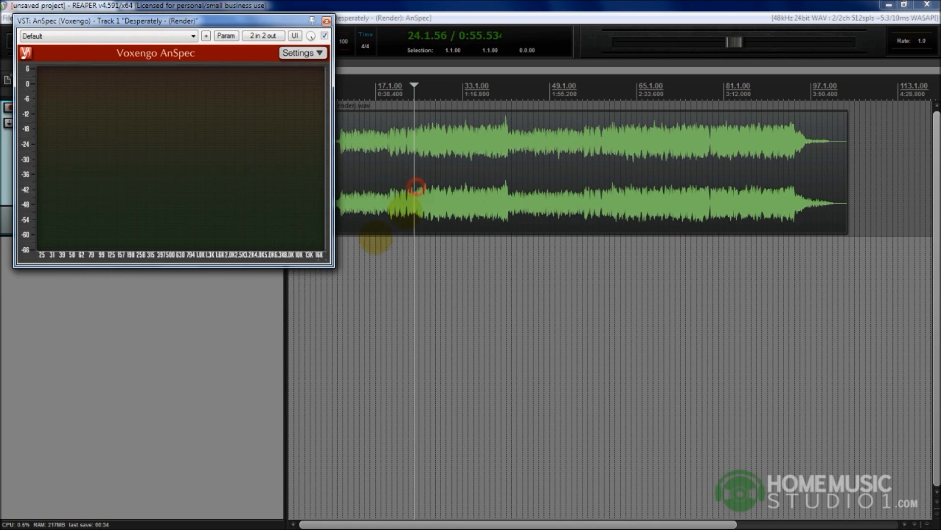
Step: Position the AnSpec window below the waveform and start playing the song
{"action": "mouse_move", "coordinate": [194, 15]}
{"action": "left_mouse_down"}
{"action": "mouse_move", "coordinate": [537, 177]}
{"action": "mouse_move", "coordinate": [579, 222]}
{"action": "left_mouse_up"}
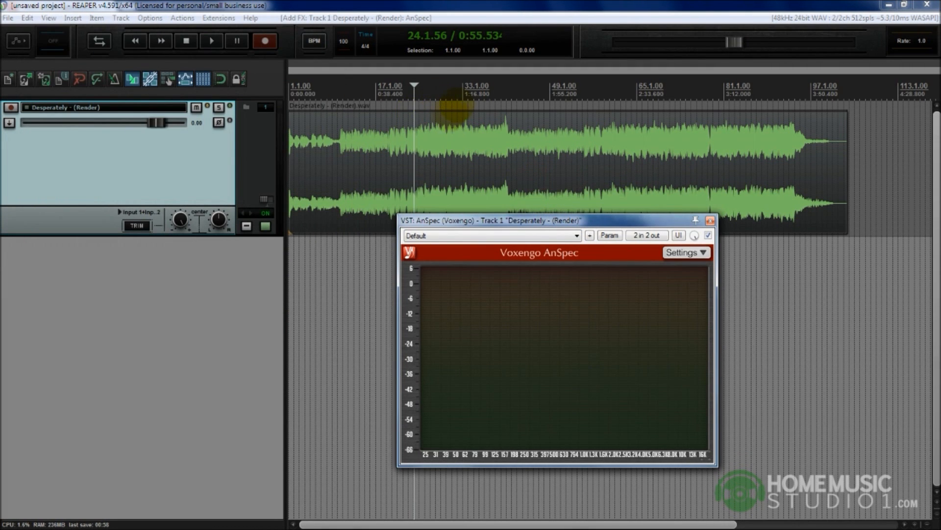
{"action": "left_click_drag", "start_coordinate": [502, 220], "coordinate": [472, 207]}
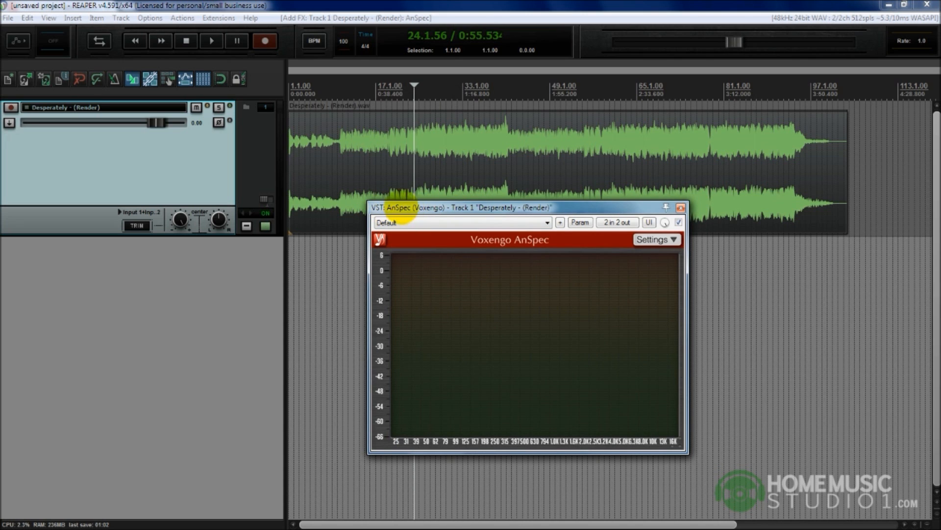
{"action": "left_click_drag", "start_coordinate": [412, 209], "coordinate": [388, 156]}
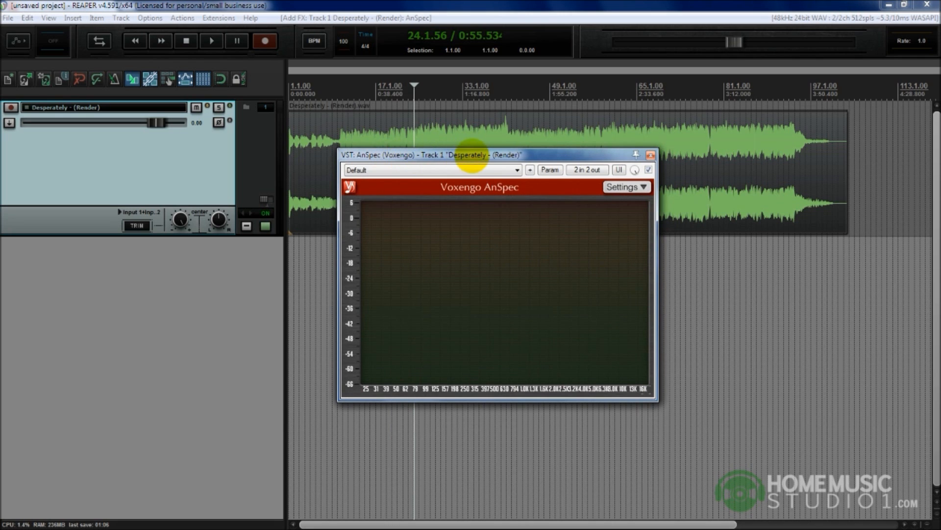
{"action": "left_click_drag", "start_coordinate": [466, 157], "coordinate": [486, 158]}
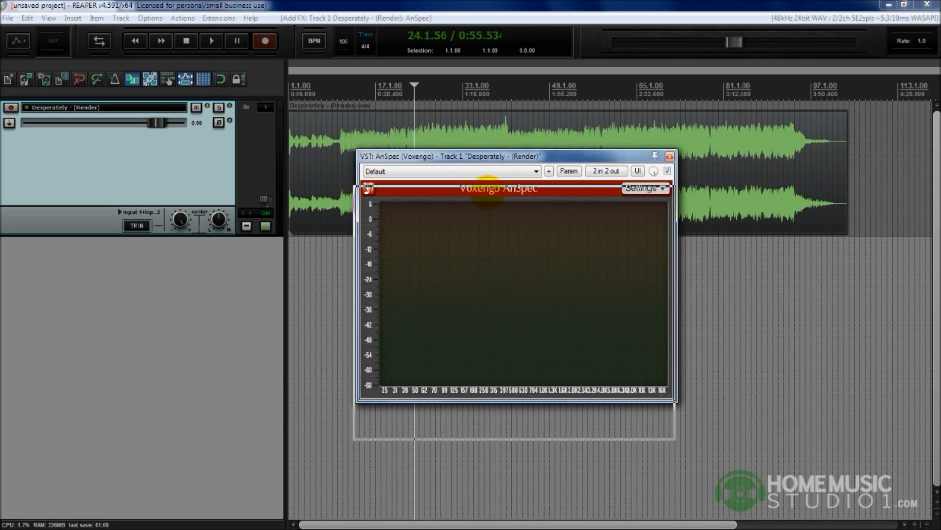
{"action": "left_click_drag", "start_coordinate": [372, 155], "coordinate": [375, 216]}
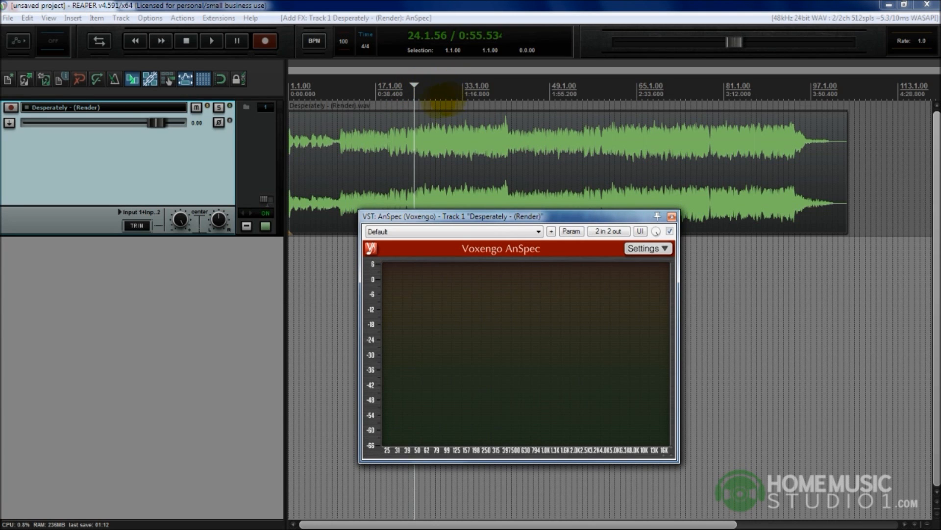
{"action": "left_click_drag", "start_coordinate": [482, 217], "coordinate": [481, 223]}
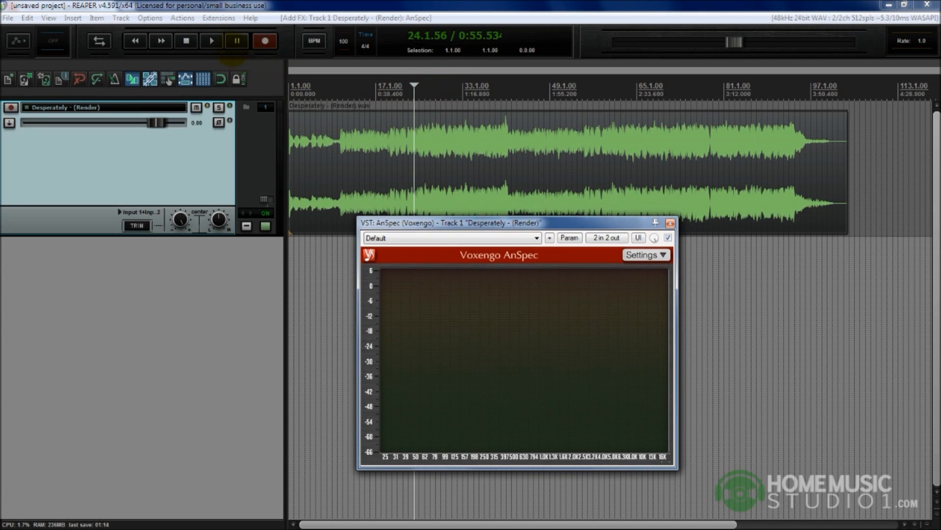
{"action": "key", "text": "space"}
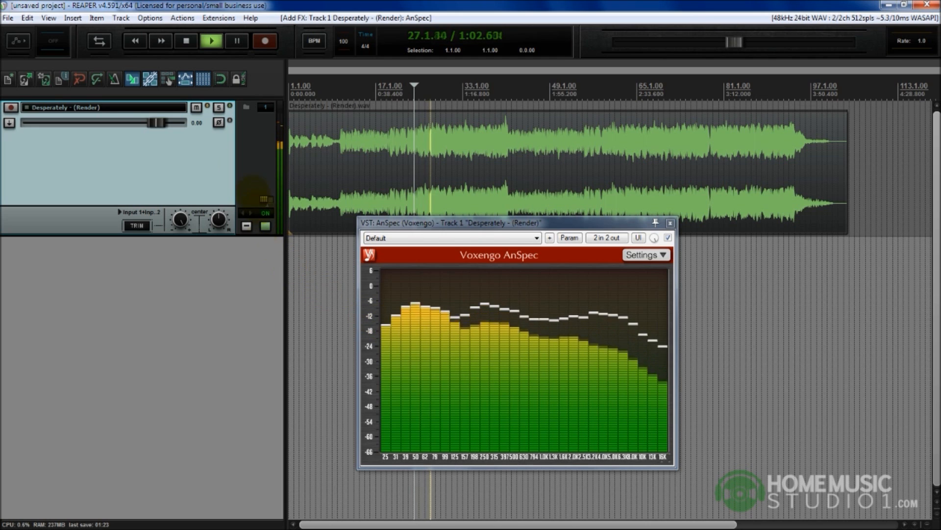
Step: Stop playback after the spectrum shows and move the AnSpec window aside
{"action": "left_click", "coordinate": [186, 41]}
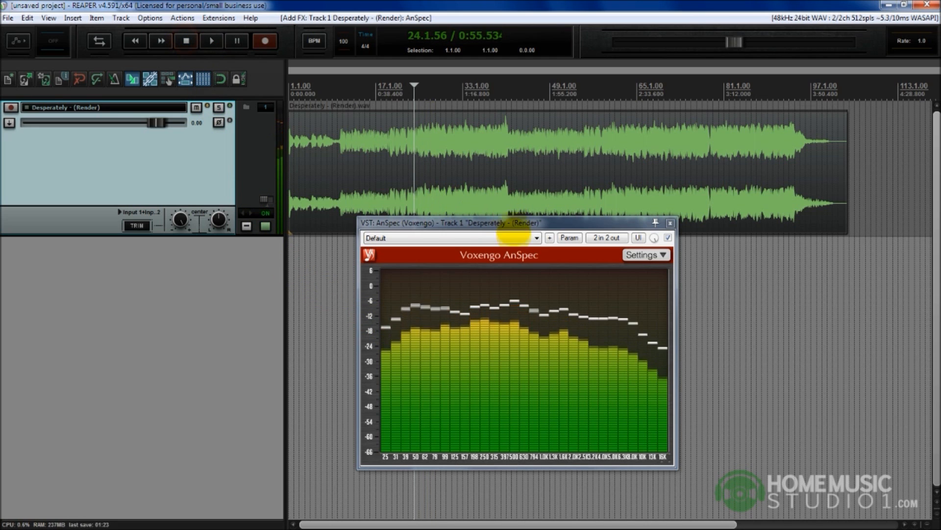
{"action": "left_click_drag", "start_coordinate": [452, 224], "coordinate": [397, 246]}
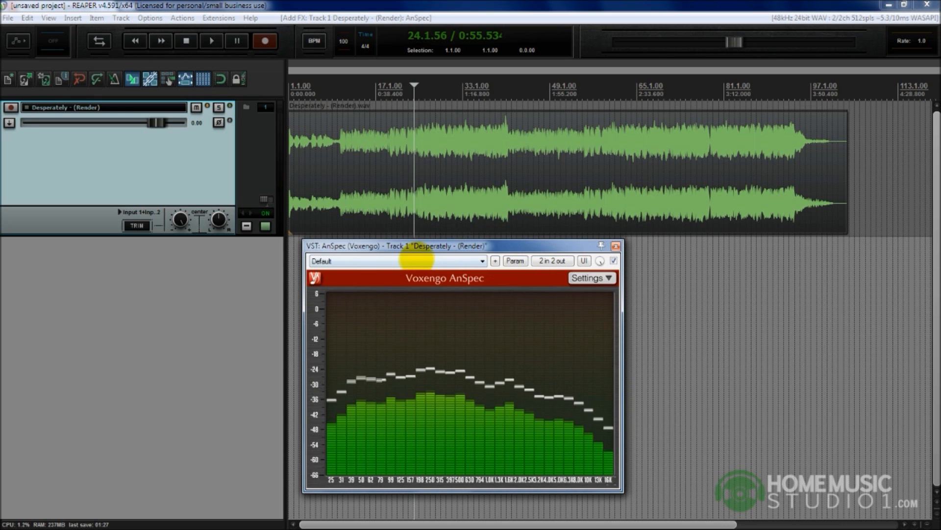